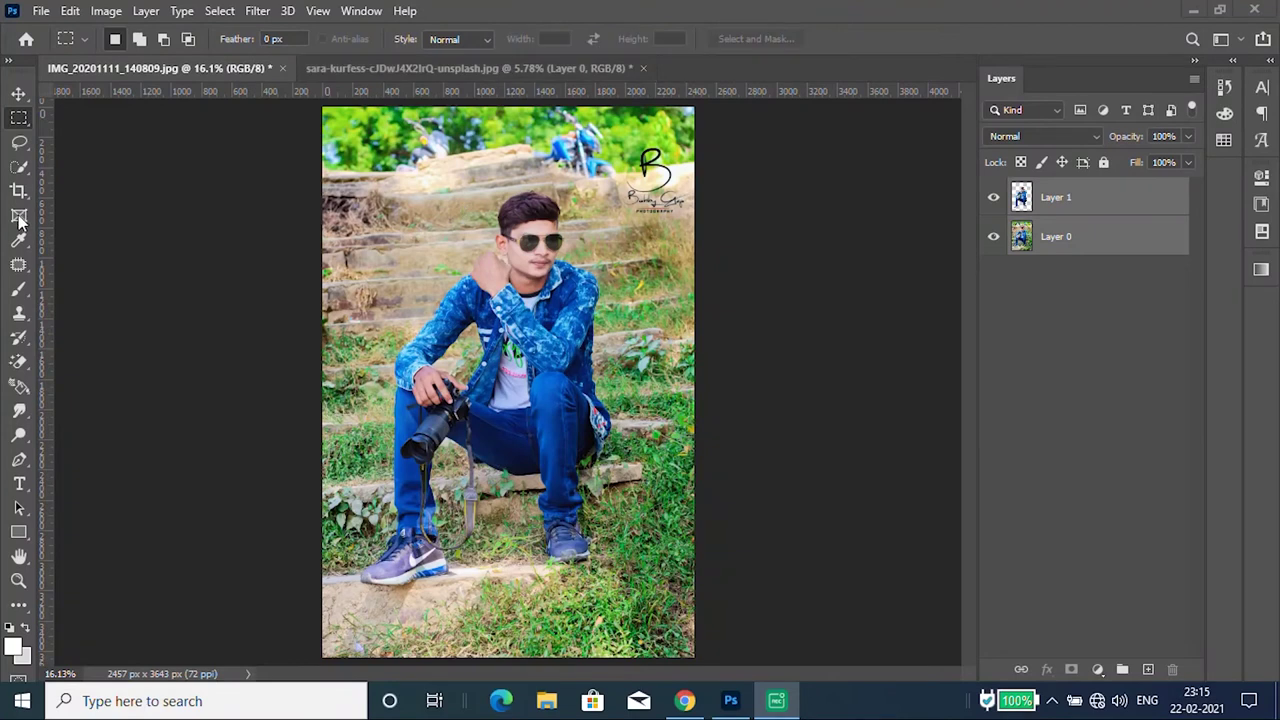
# Step: Select the man on Layer 0 of his photo with the Object Selection tool
pyautogui.click(18, 166)
pyautogui.rightClick(18, 166)
pyautogui.click(100, 166)
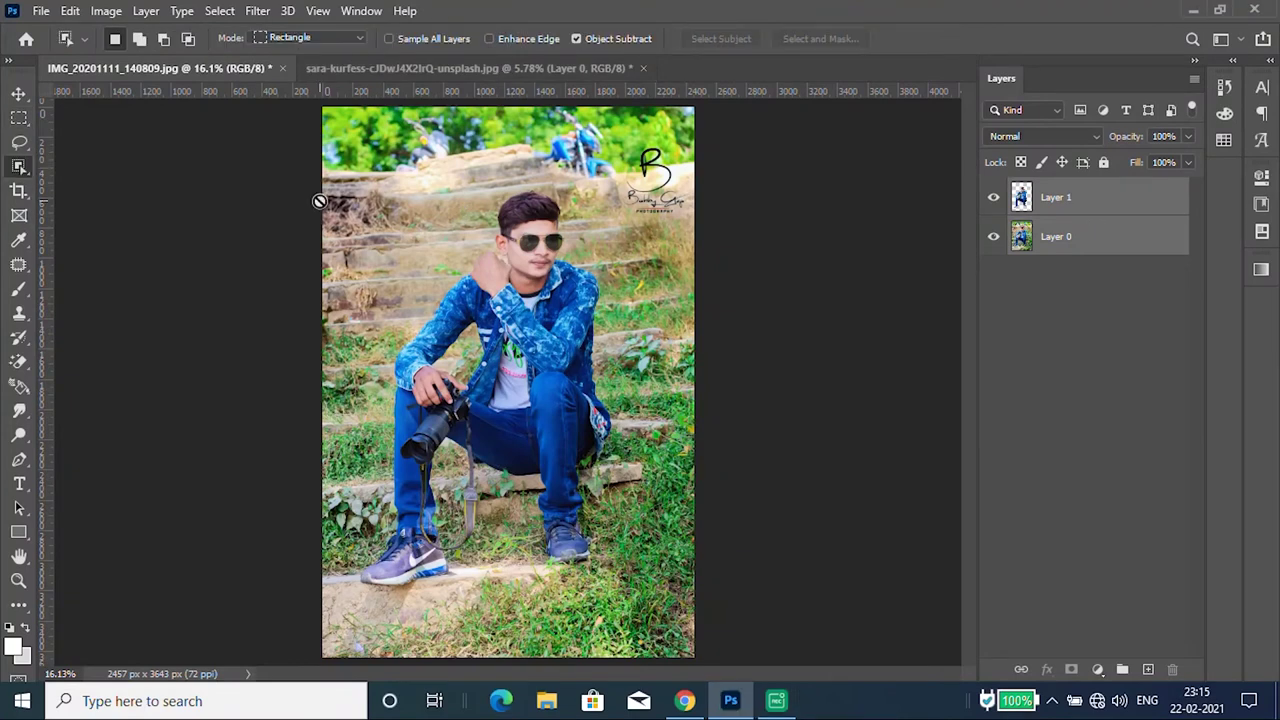
pyautogui.click(1097, 203)
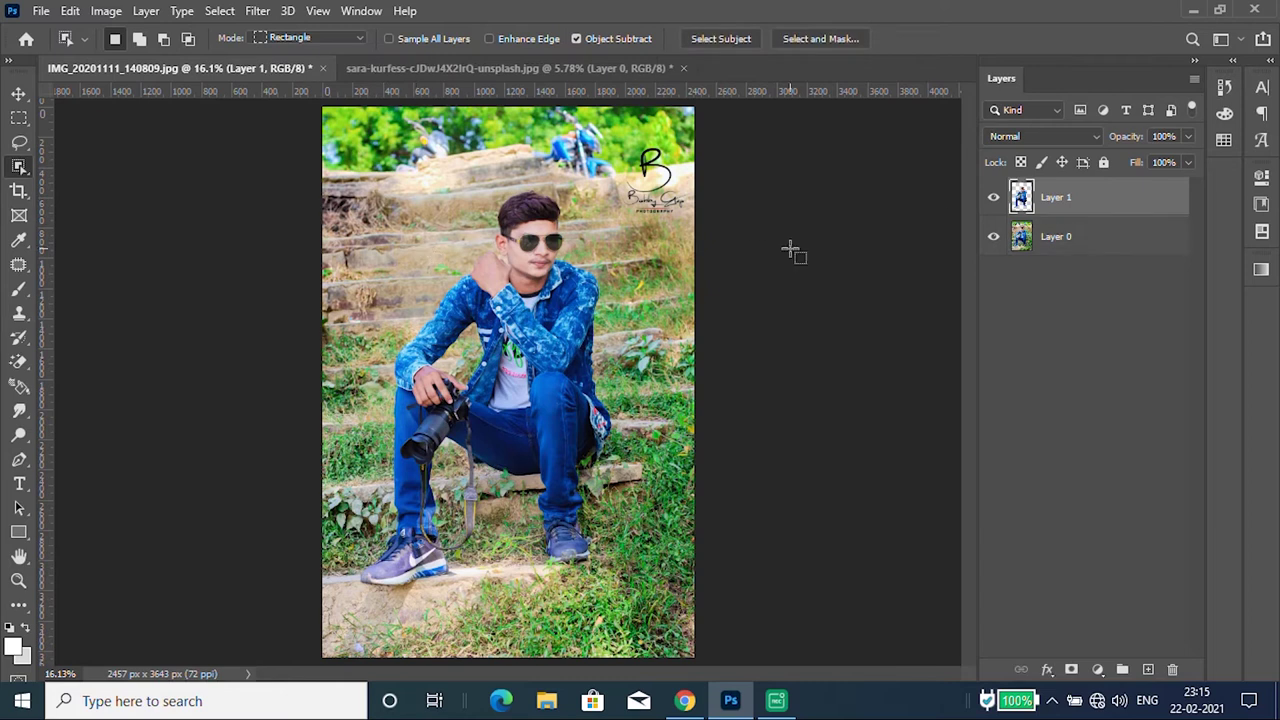
pyautogui.click(1093, 238)
pyautogui.moveTo(390, 193); pyautogui.dragTo(601, 614)
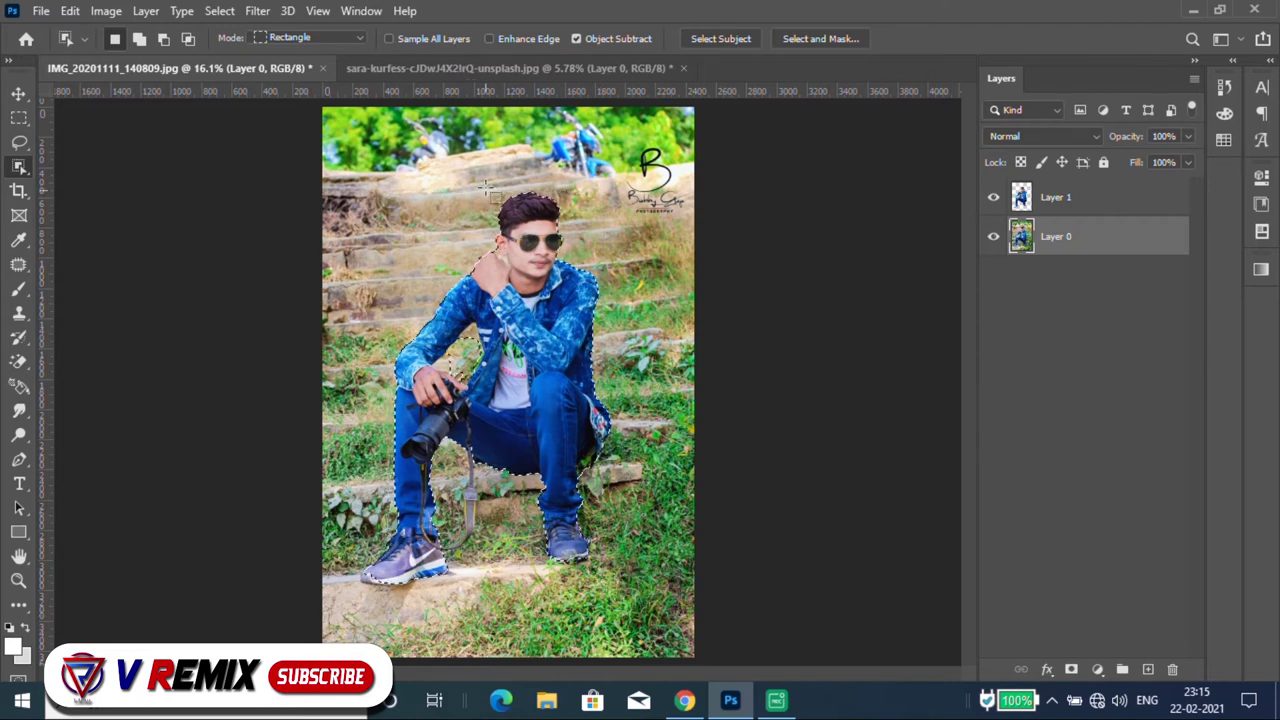
pyautogui.moveTo(478, 113); pyautogui.dragTo(469, 67)
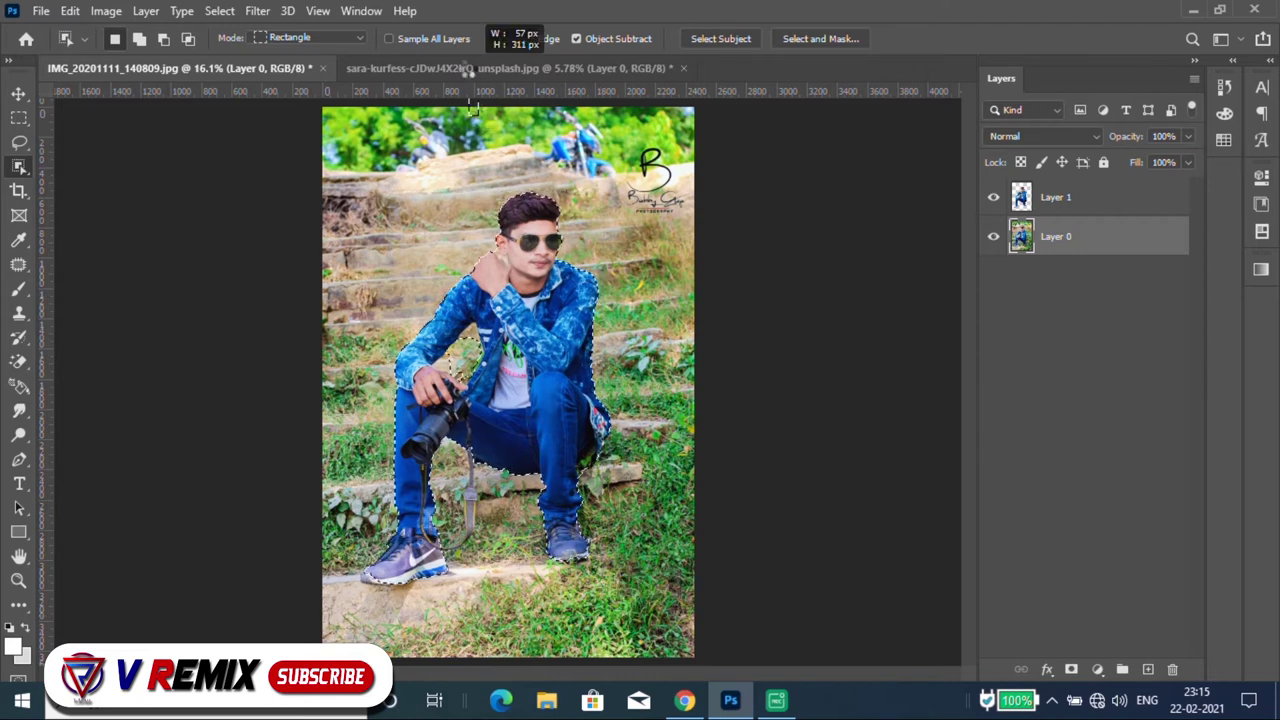
# Step: Bring the phone mockup document into view with the Move tool
pyautogui.click(19, 93)
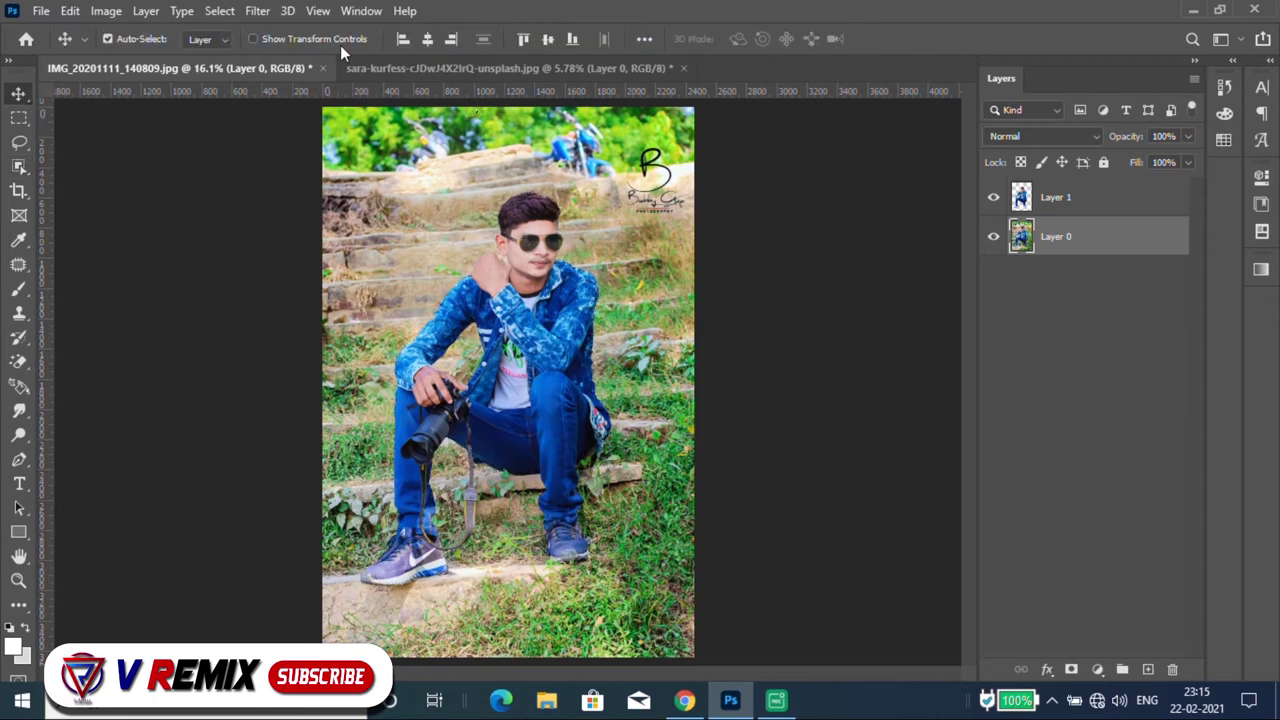
pyautogui.moveTo(445, 71); pyautogui.dragTo(487, 171)
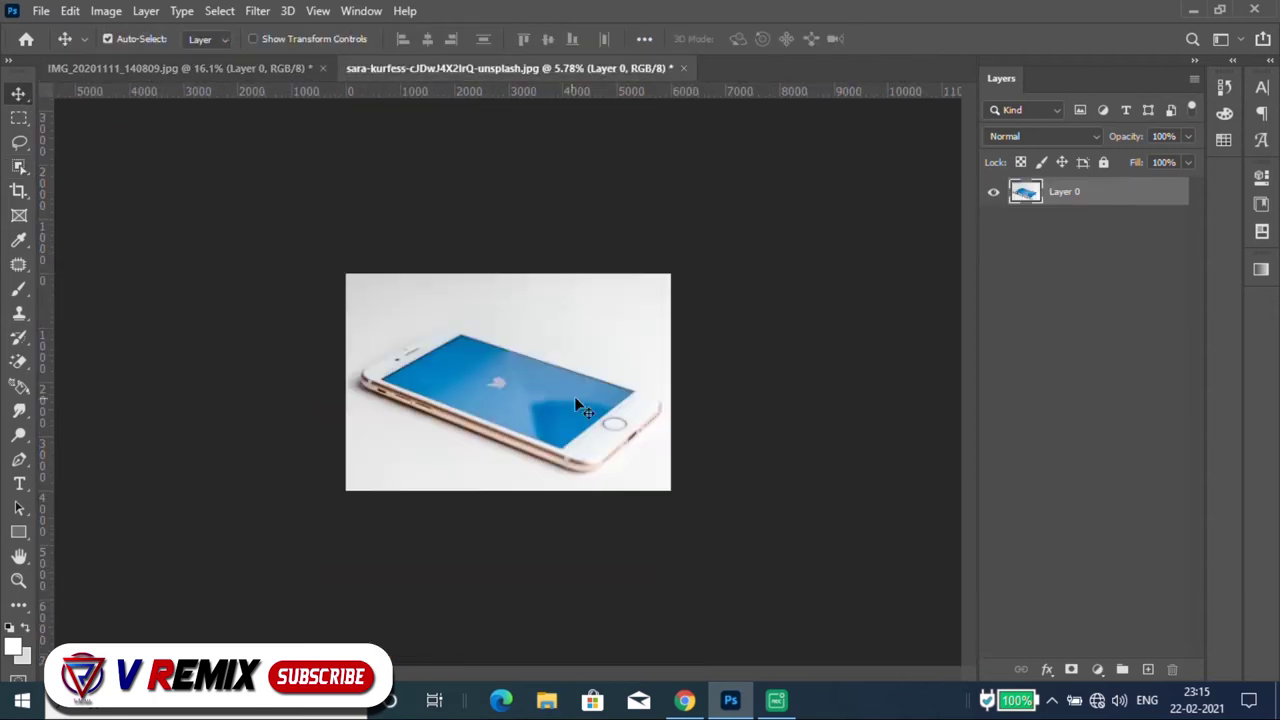
pyautogui.scroll(1, 540, 372)
pyautogui.scroll(2, 545, 385)
pyautogui.scroll(1, 550, 400)
pyautogui.scroll(2, 557, 422)
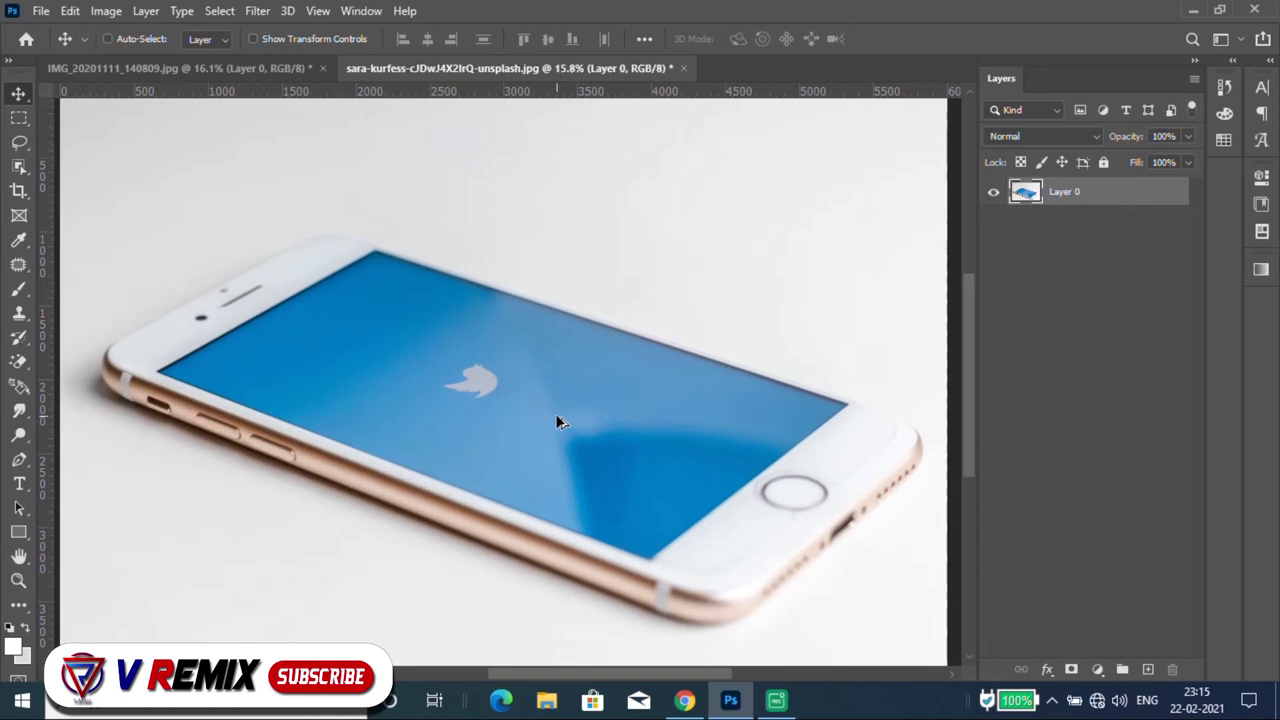
pyautogui.scroll(1, 557, 422)
# Step: Start a Pen path on the screen's left, top and right corners
pyautogui.click(18, 459)
pyautogui.scroll(5, 155, 376)
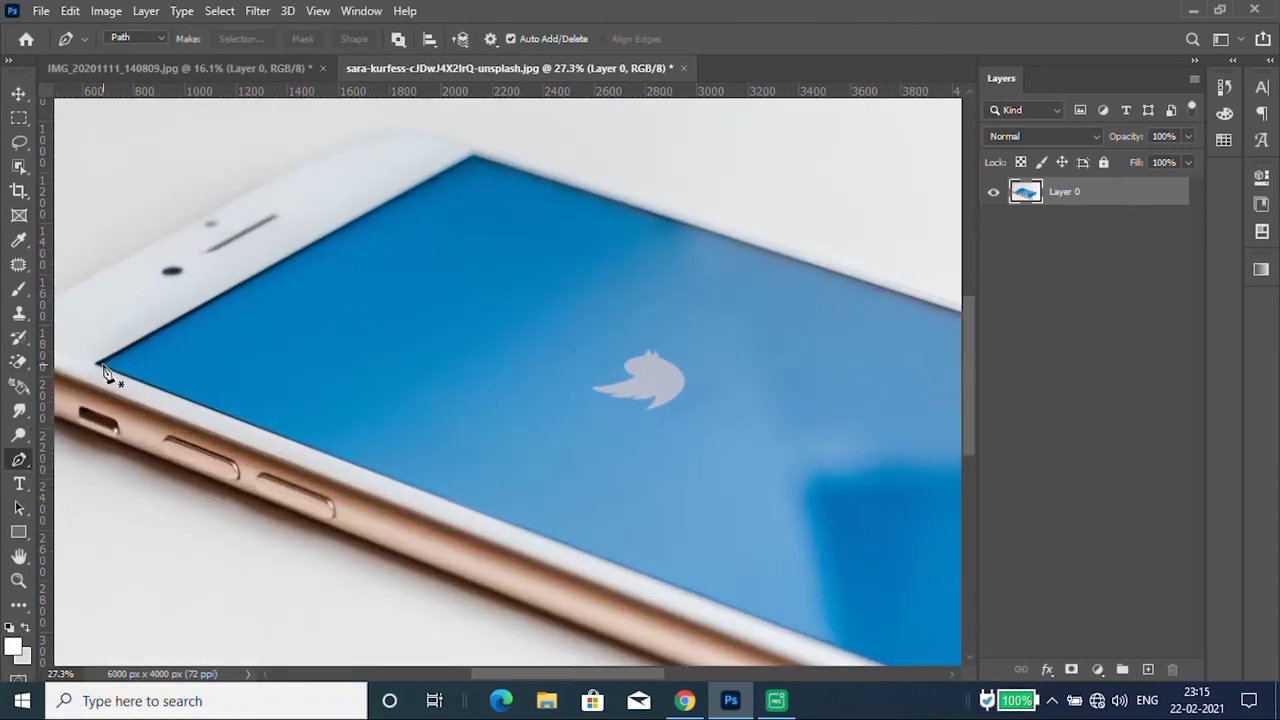
pyautogui.click(96, 364)
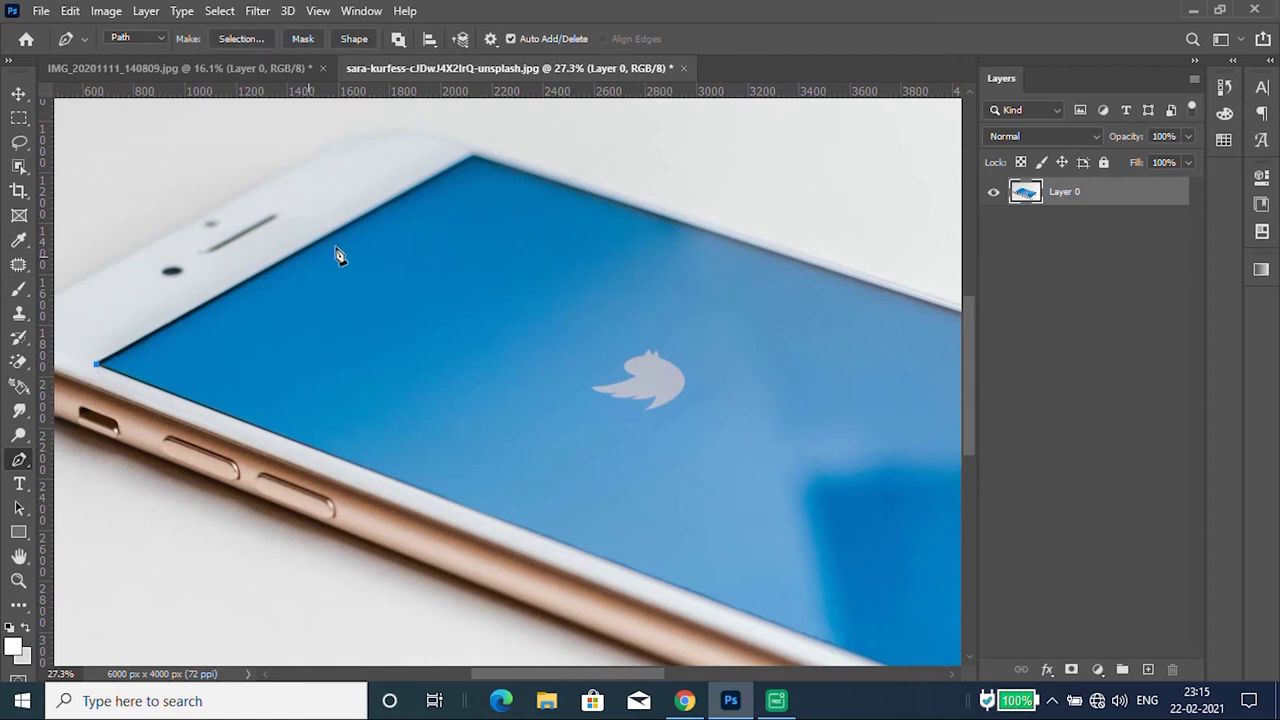
pyautogui.click(475, 158)
pyautogui.scroll(-5, 439, 241)
pyautogui.scroll(-4, 349, 251)
pyautogui.scroll(5, 766, 371)
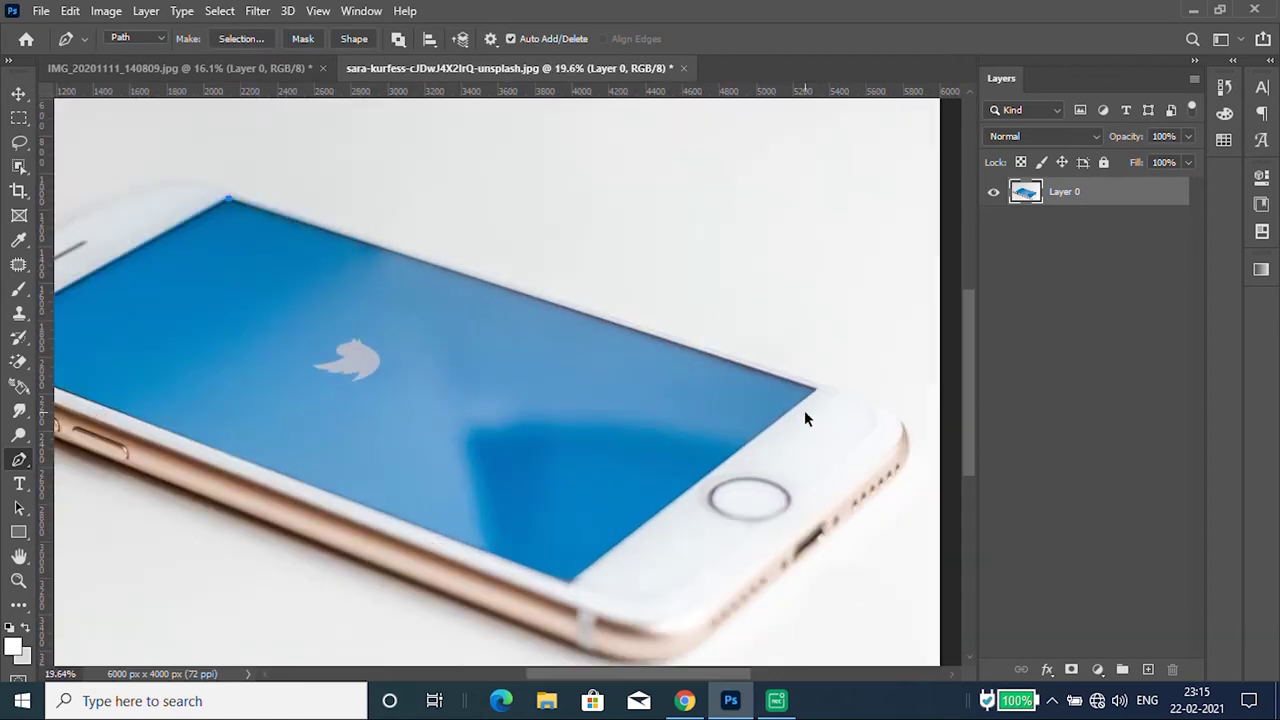
pyautogui.scroll(5, 804, 410)
pyautogui.scroll(4, 836, 405)
pyautogui.scroll(4, 814, 397)
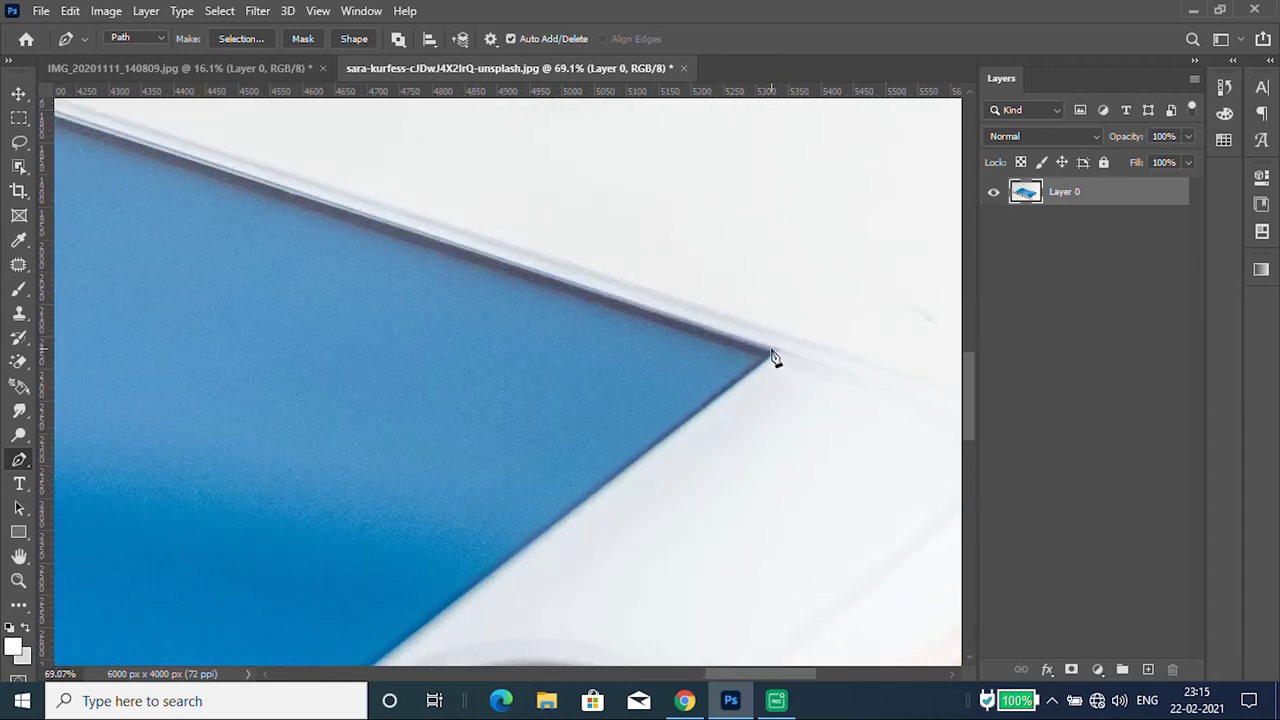
pyautogui.click(771, 350)
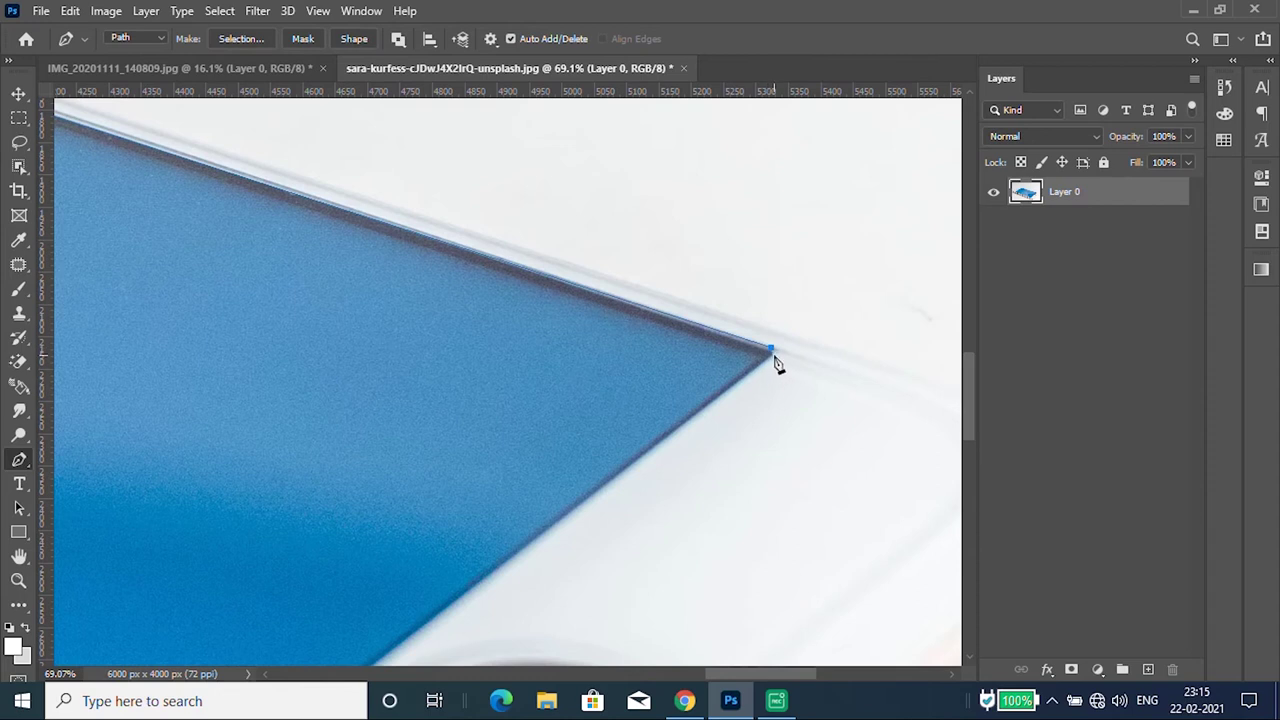
# Step: Anchor the screen's bottom corner and close the path around the phone screen
pyautogui.scroll(-2, 796, 385)
pyautogui.scroll(-2, 794, 386)
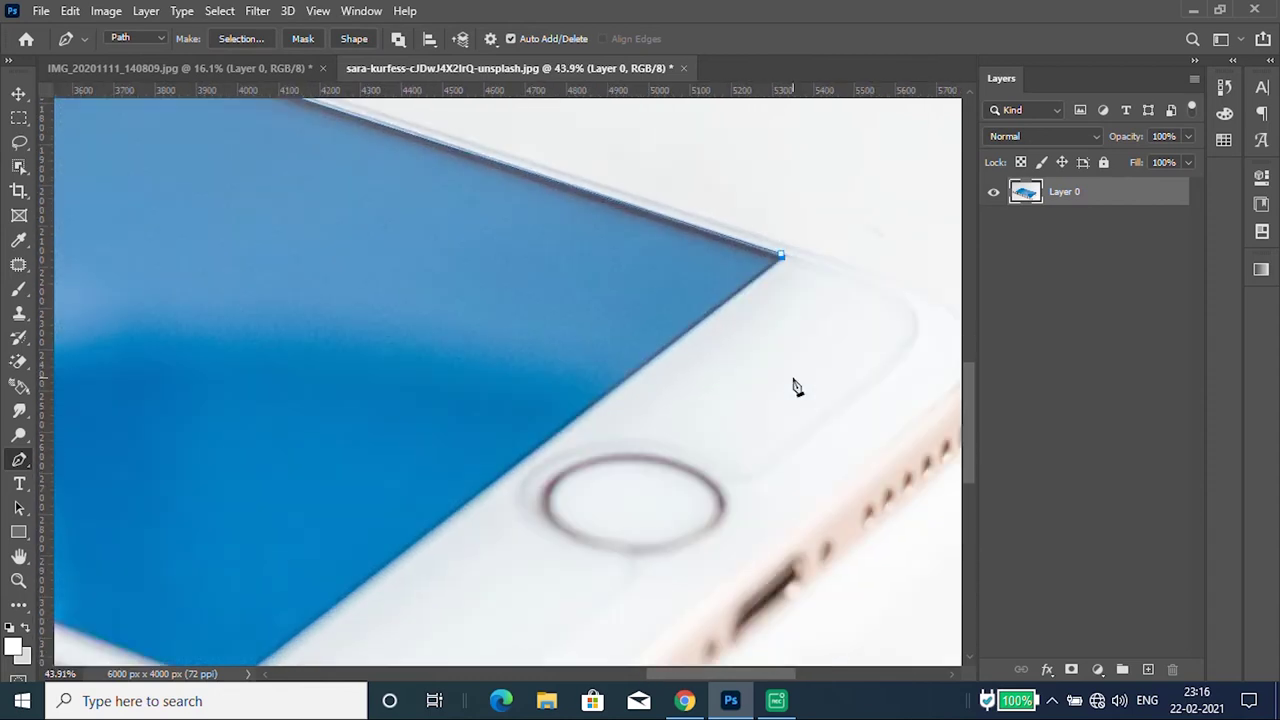
pyautogui.scroll(-2, 600, 460)
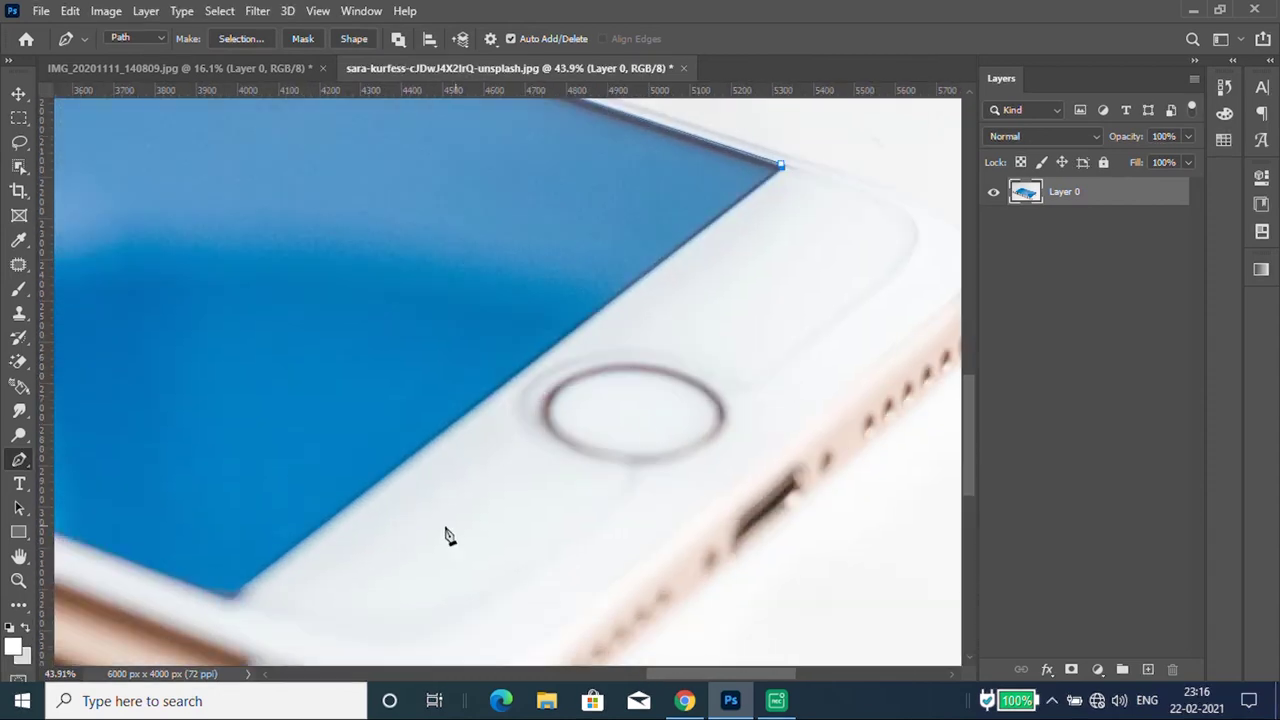
pyautogui.click(230, 608)
pyautogui.scroll(-2, 680, 502)
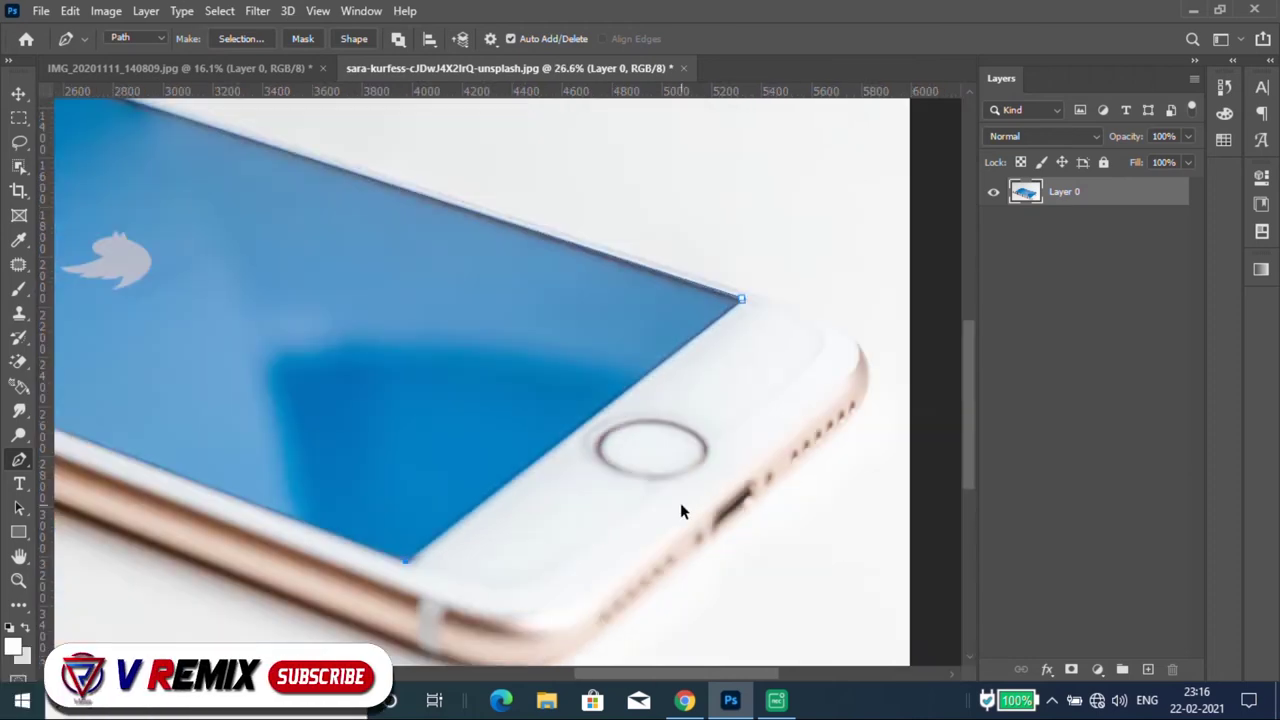
pyautogui.scroll(-2, 680, 502)
pyautogui.scroll(-1, 680, 502)
pyautogui.scroll(4, 173, 379)
pyautogui.scroll(-1, 173, 379)
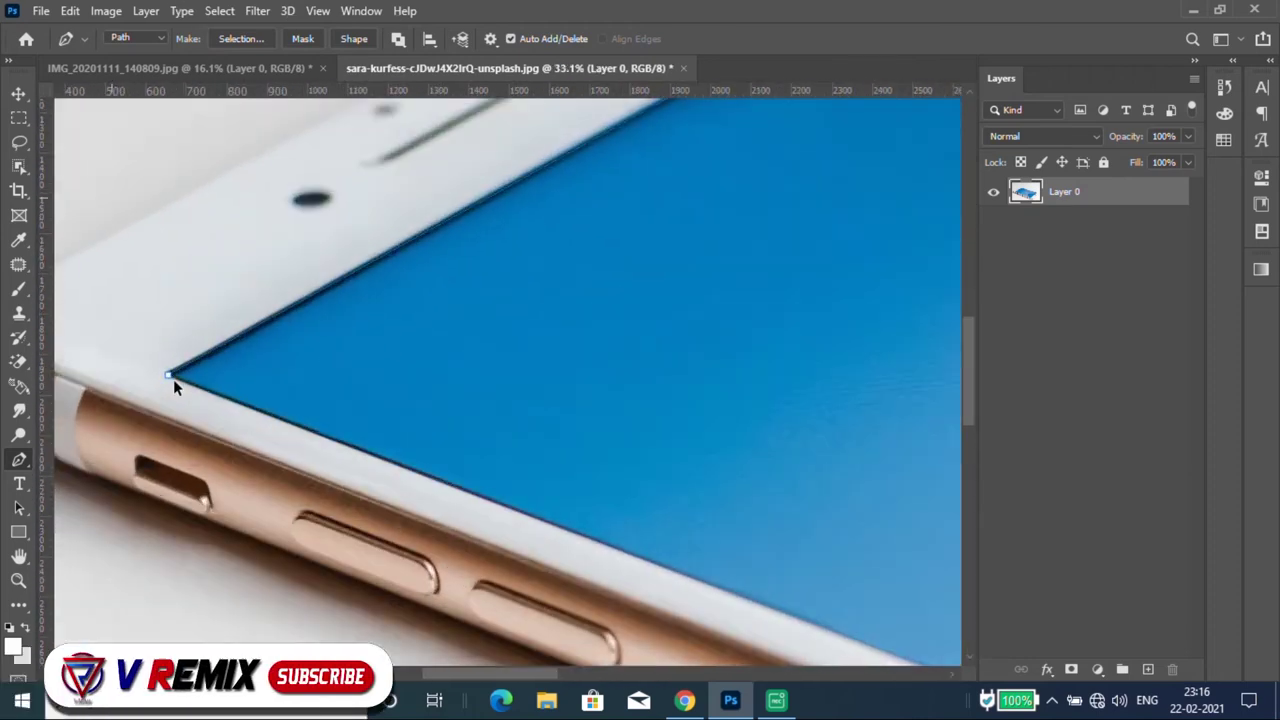
pyautogui.scroll(3, 173, 379)
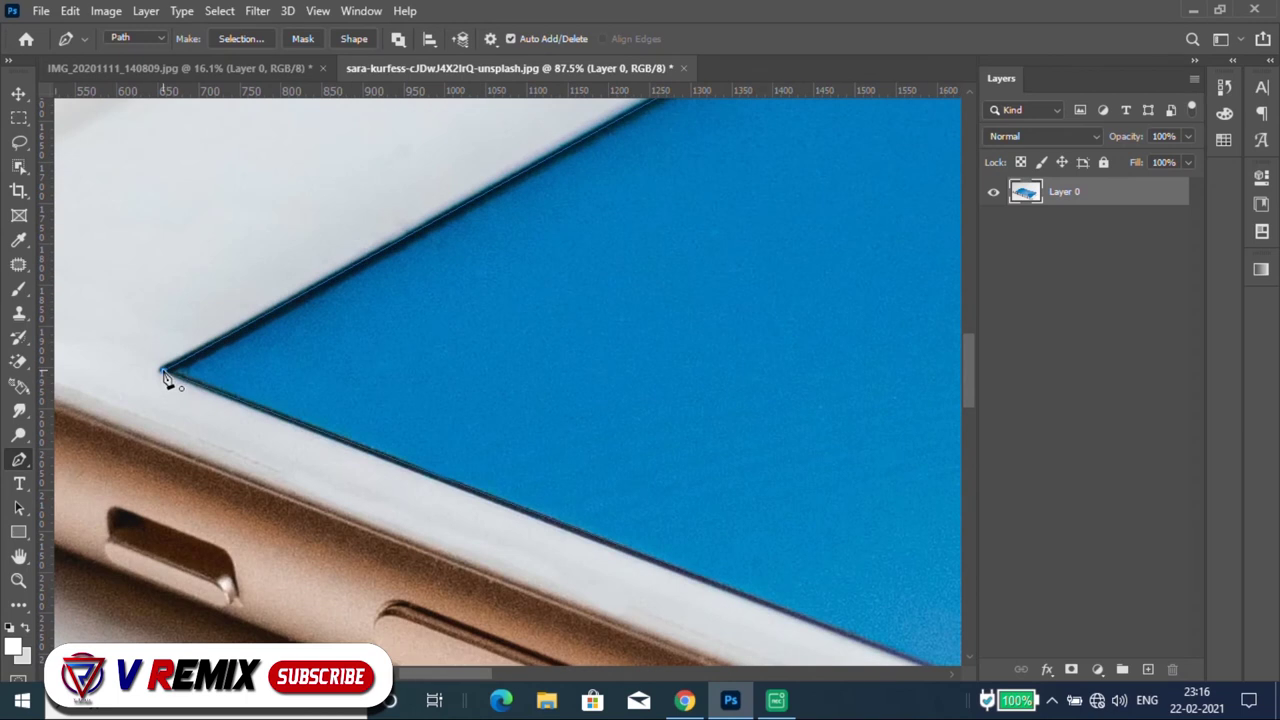
pyautogui.click(165, 372)
pyautogui.scroll(-1, 222, 357)
pyautogui.scroll(-2, 222, 357)
pyautogui.scroll(-1, 405, 372)
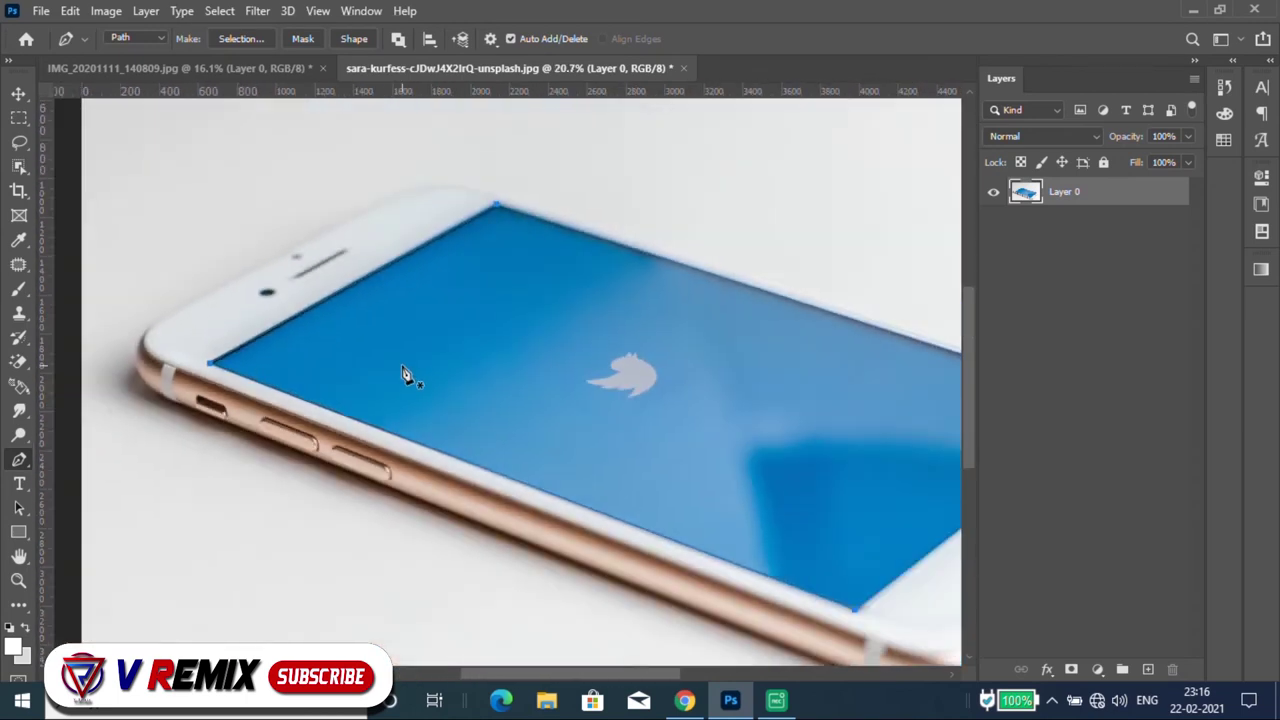
# Step: Turn the path into a selection and delete the blue screen to transparency
pyautogui.hotkey('ctrl', 'Return')
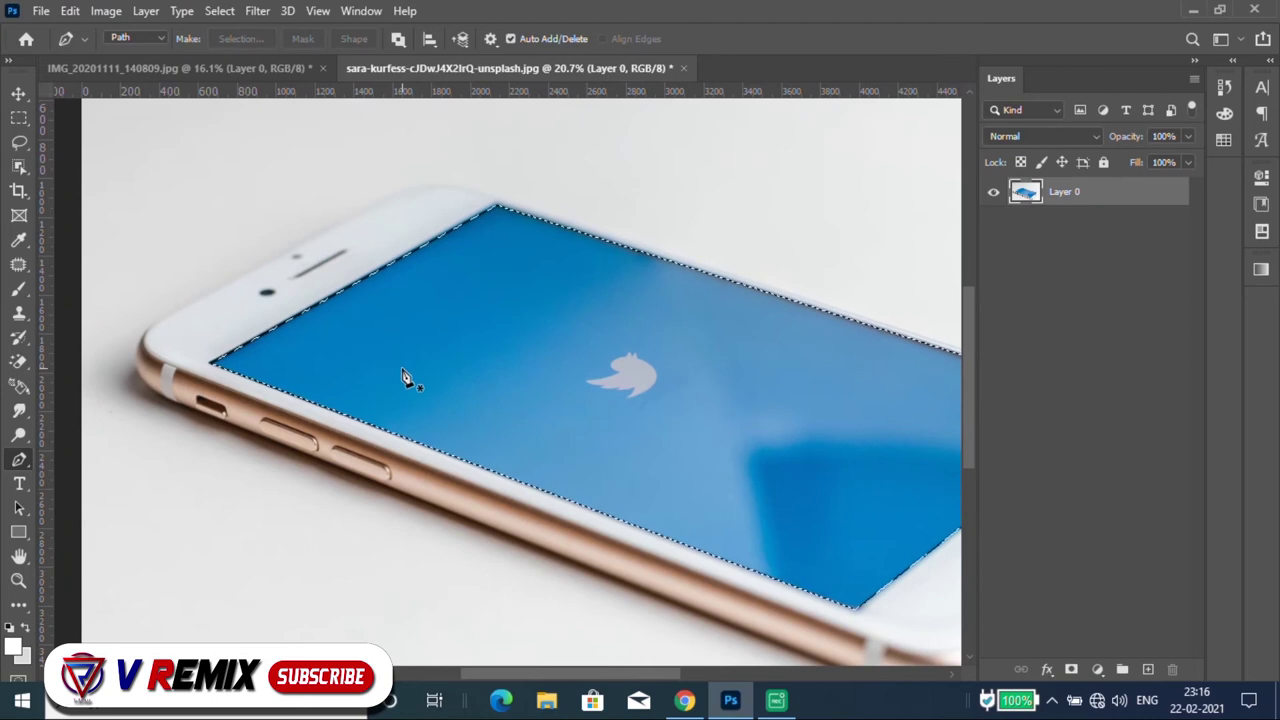
pyautogui.press('Delete')
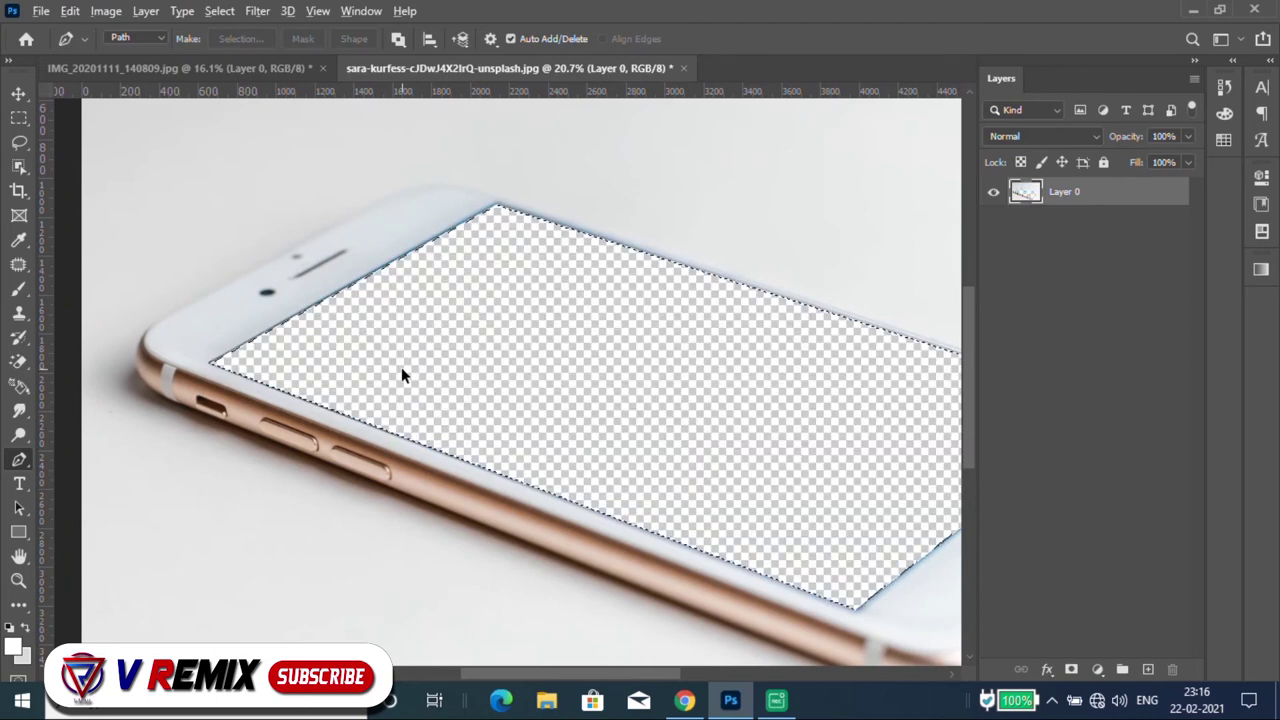
pyautogui.scroll(-1, 401, 369)
pyautogui.scroll(-1, 405, 367)
pyautogui.scroll(-1, 409, 365)
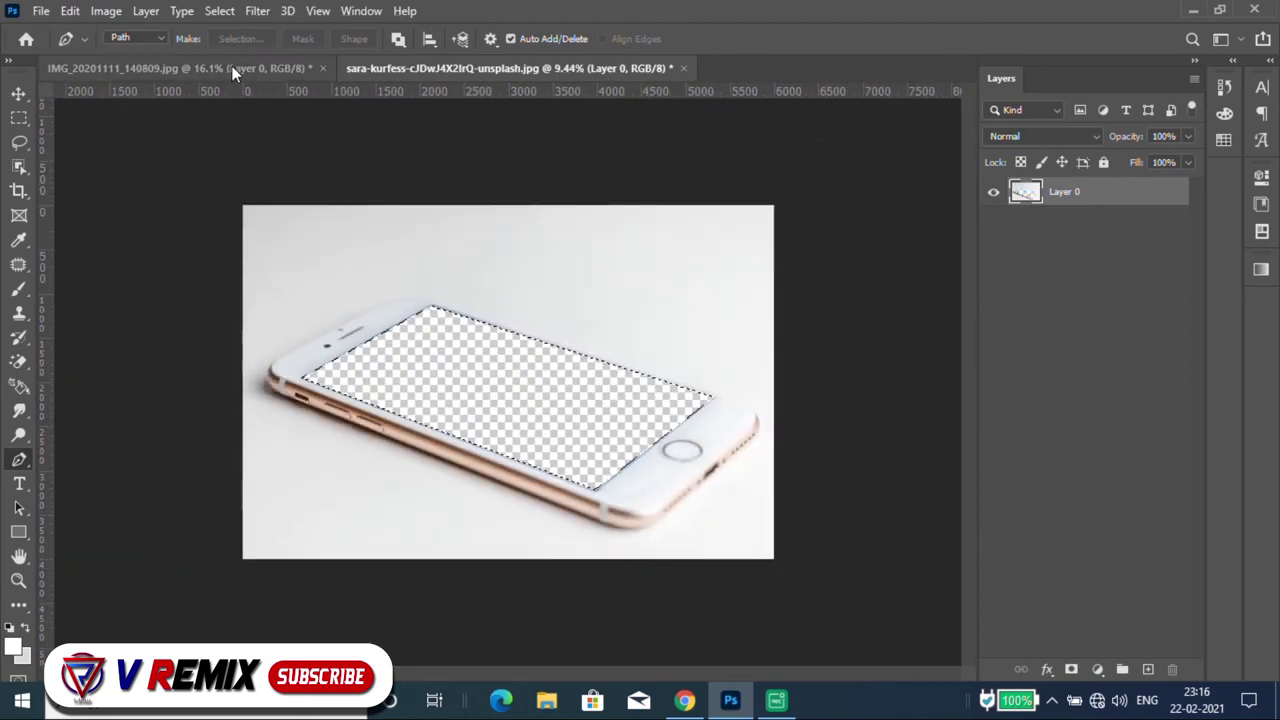
# Step: Drag the man's photo into the phone mockup, then activate Layer 1 and deselect
pyautogui.click(232, 66)
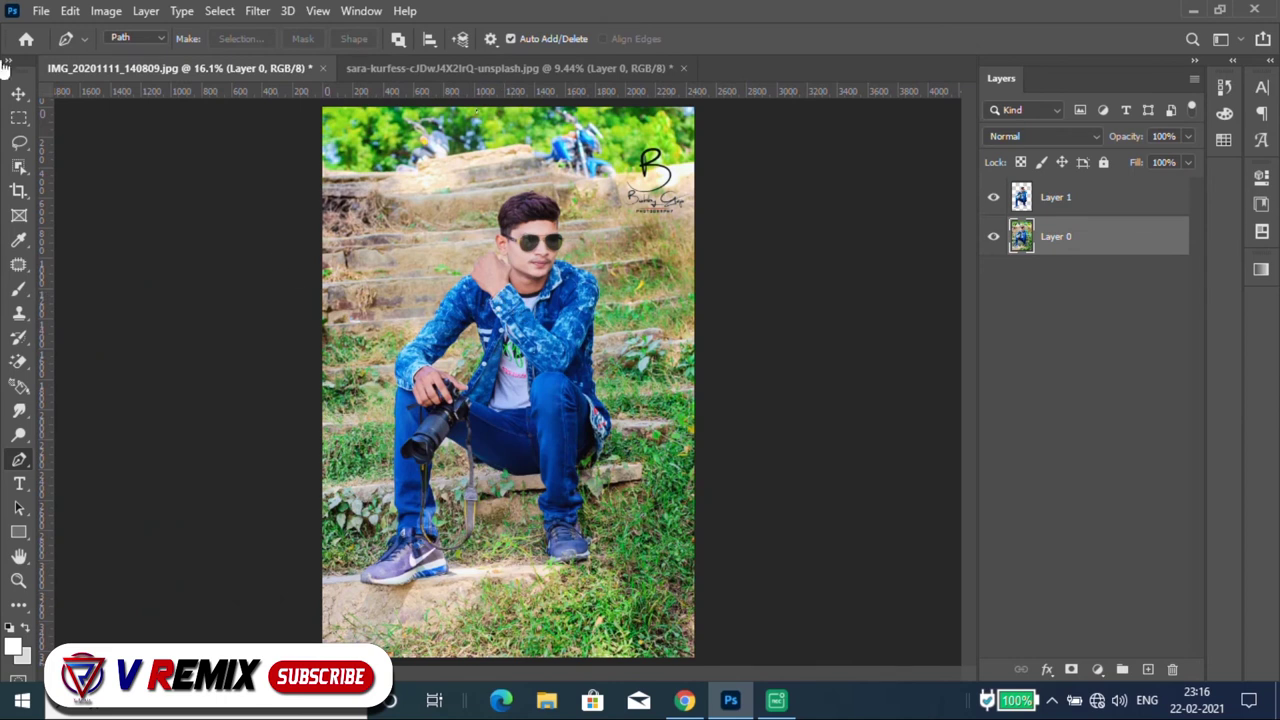
pyautogui.click(17, 94)
pyautogui.click(1071, 203)
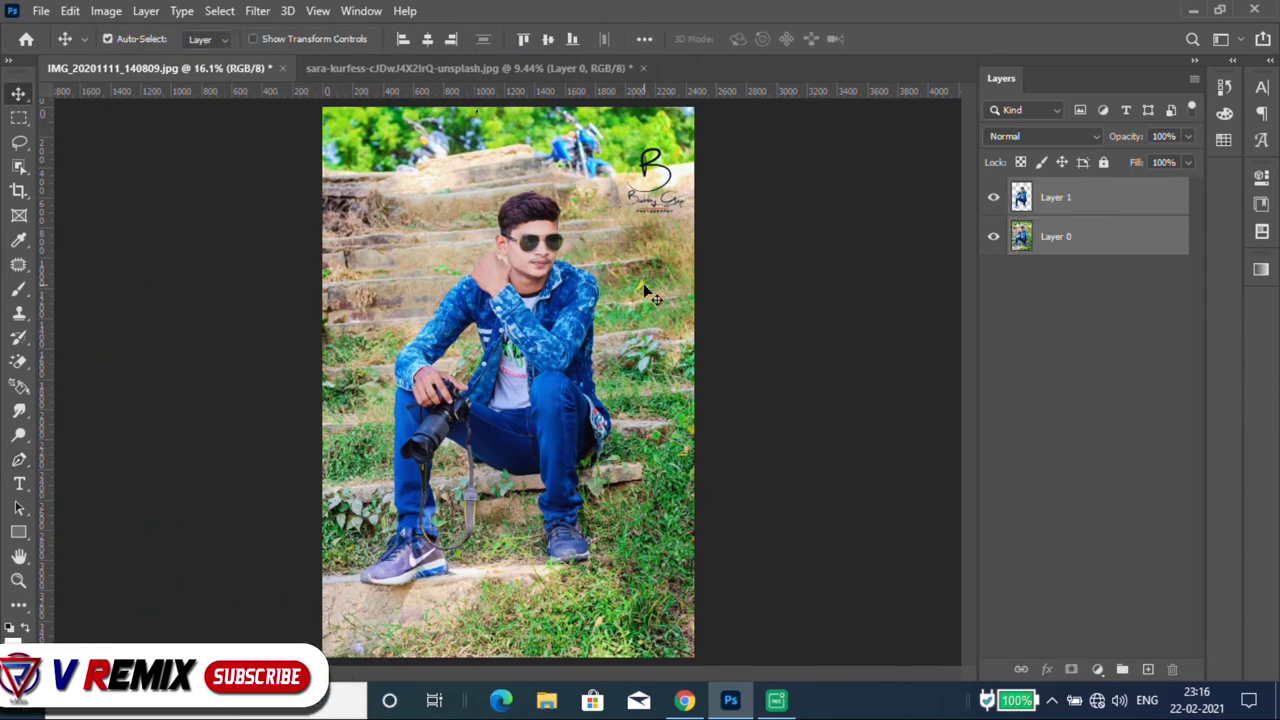
pyautogui.moveTo(643, 283); pyautogui.dragTo(473, 75)
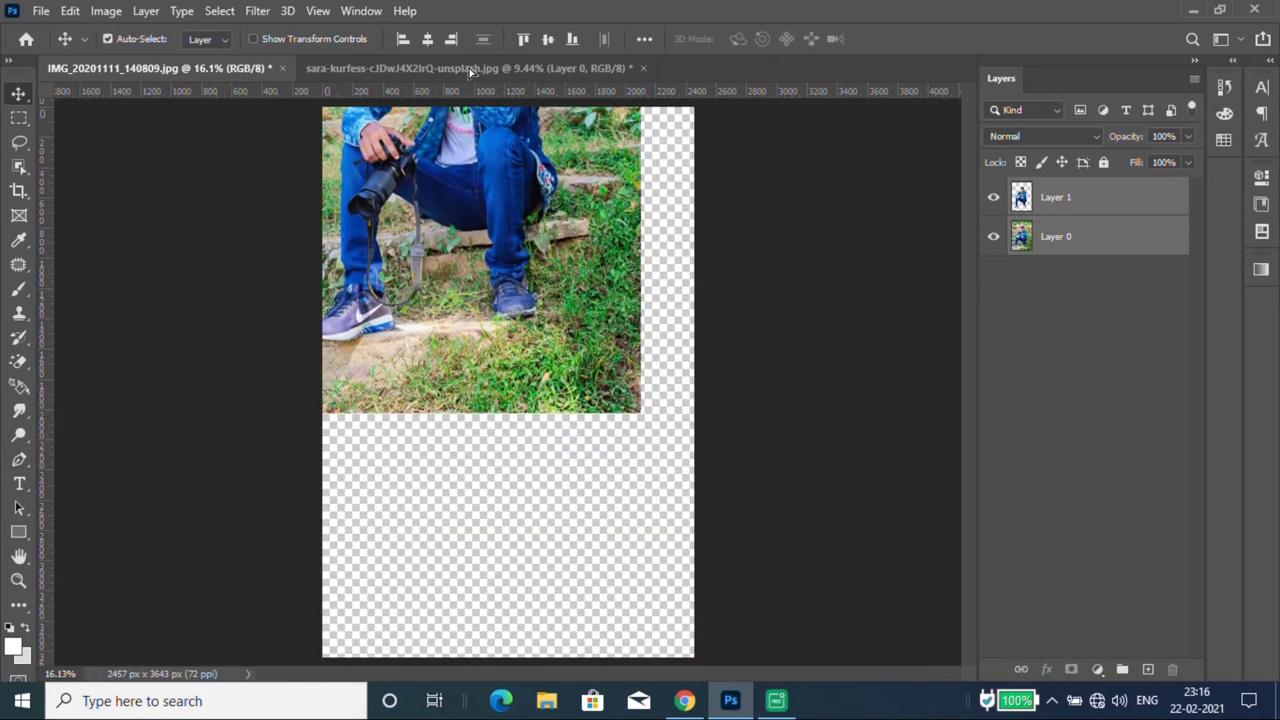
pyautogui.moveTo(493, 341); pyautogui.dragTo(495, 347)
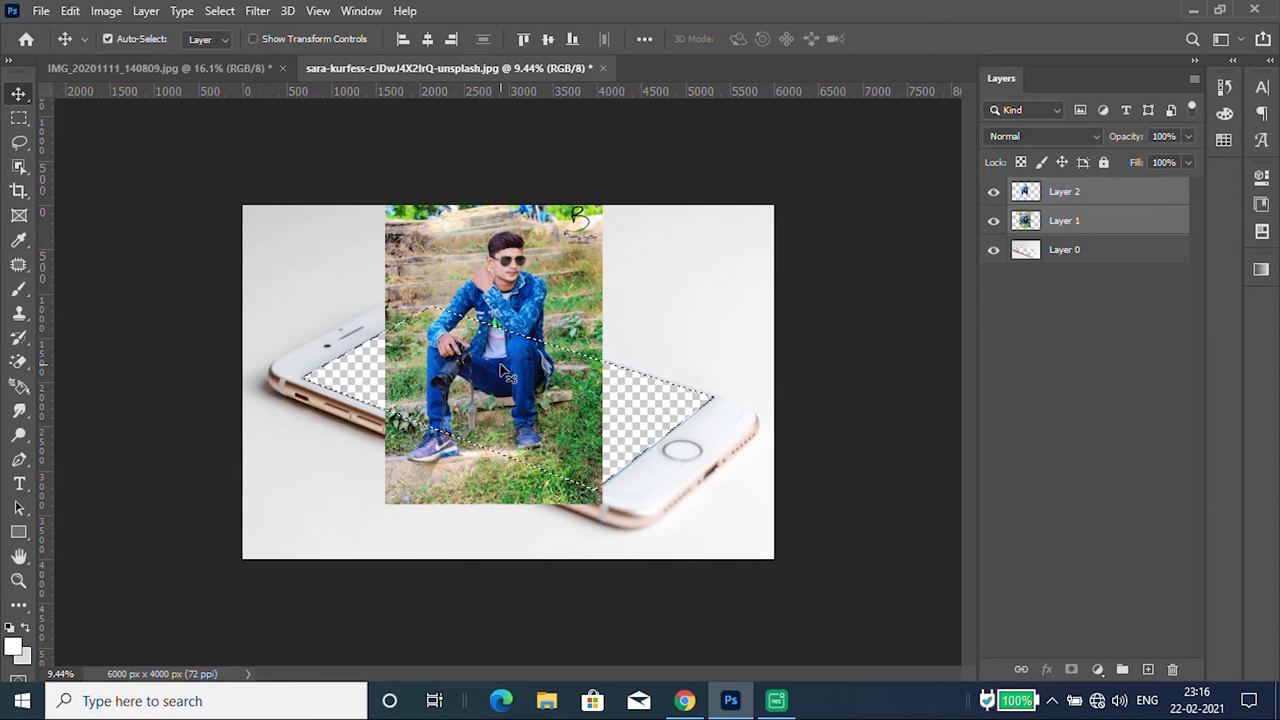
pyautogui.click(1066, 222)
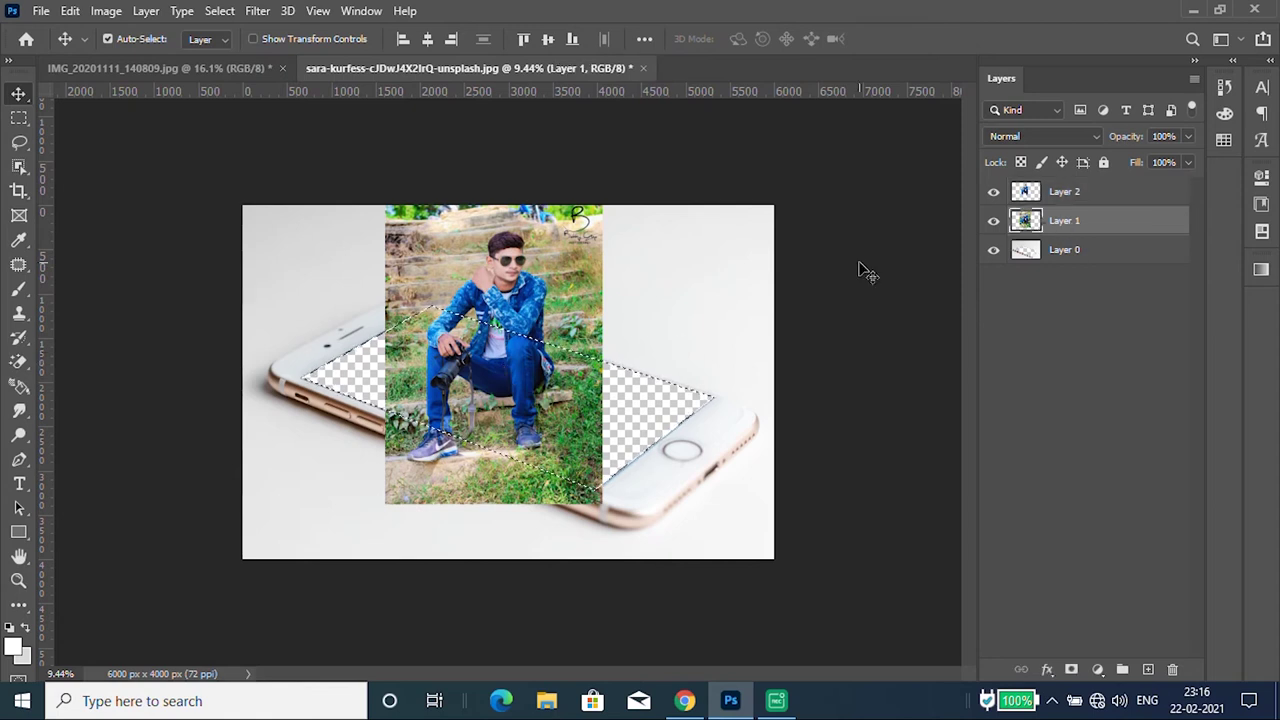
pyautogui.hotkey('ctrl', 'd')
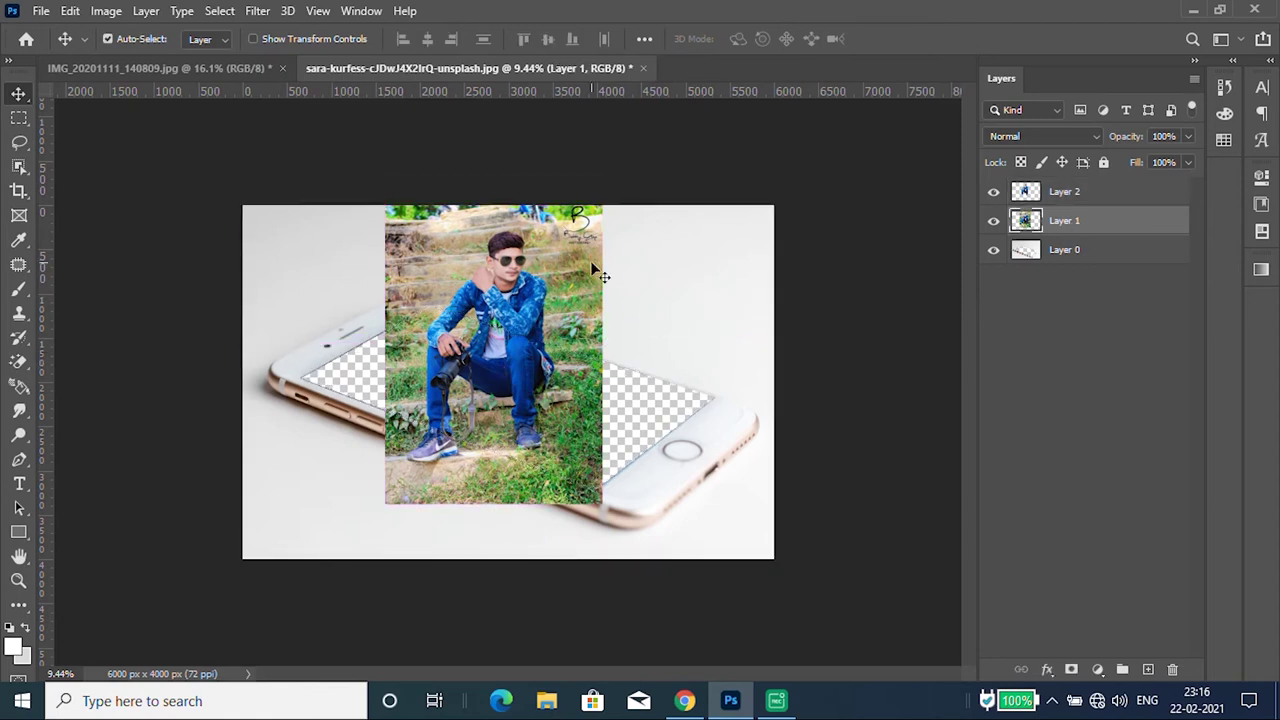
# Step: Marquee a tall grass strip right of the man and stretch it rightward across the screen
pyautogui.click(18, 118)
pyautogui.hotkey('ctrl', '+')
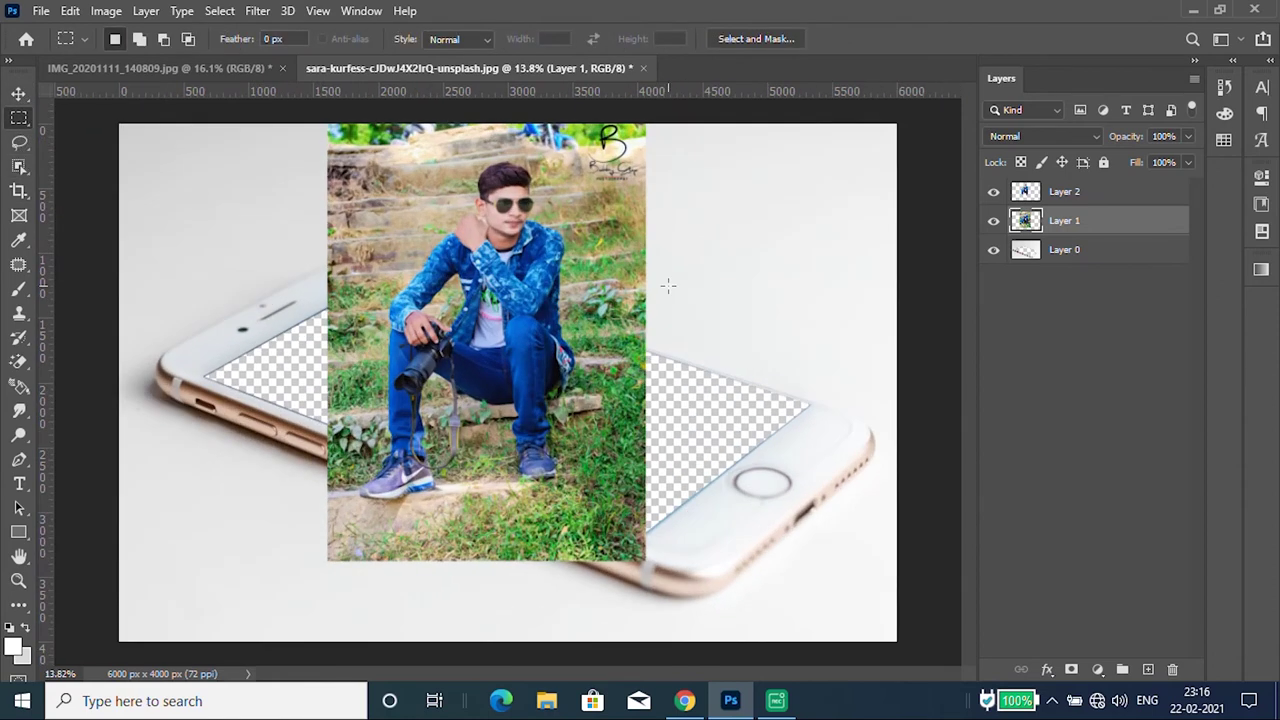
pyautogui.moveTo(677, 281); pyautogui.dragTo(577, 550)
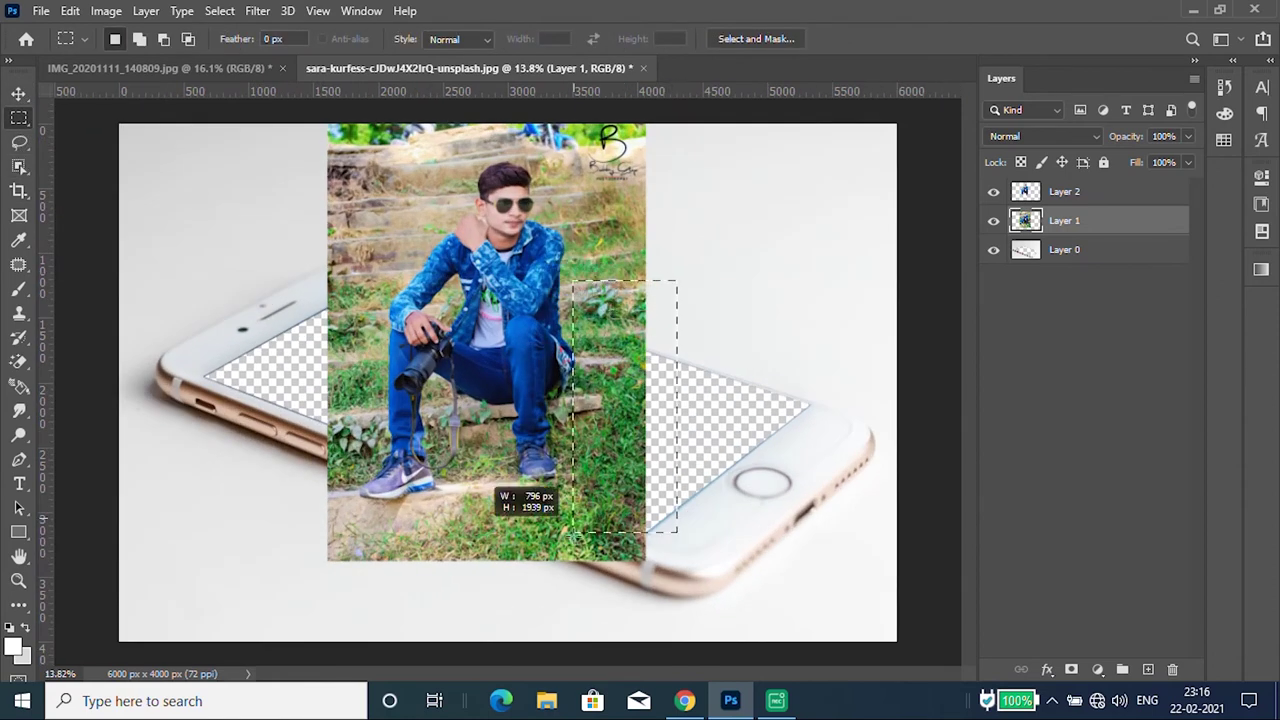
pyautogui.moveTo(577, 550); pyautogui.dragTo(579, 569)
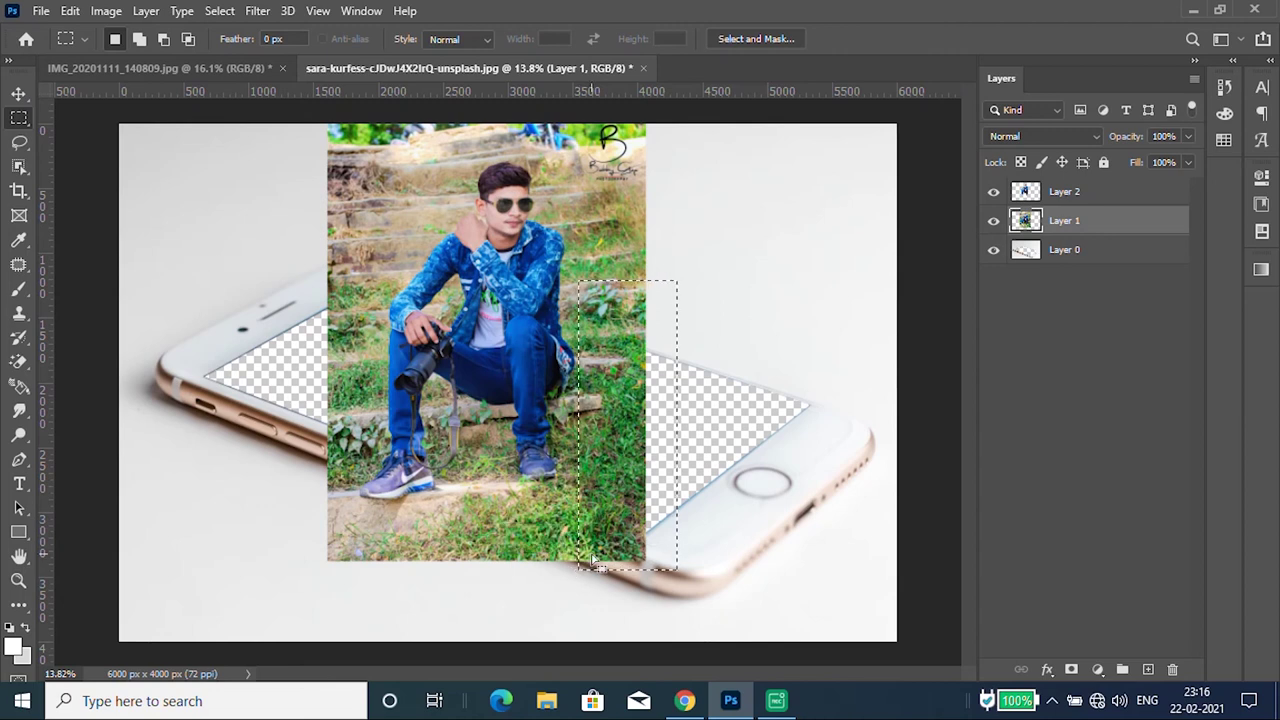
pyautogui.hotkey('ctrl', 't')
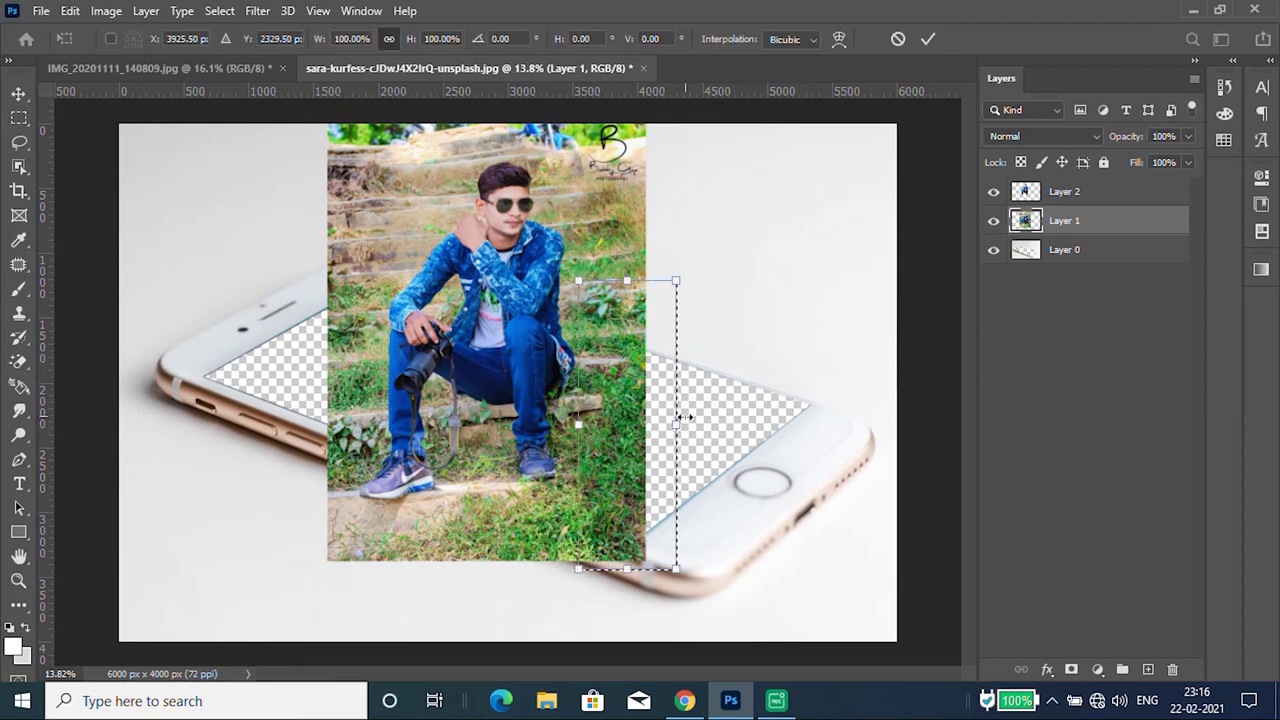
pyautogui.moveTo(677, 426); pyautogui.dragTo(955, 428)
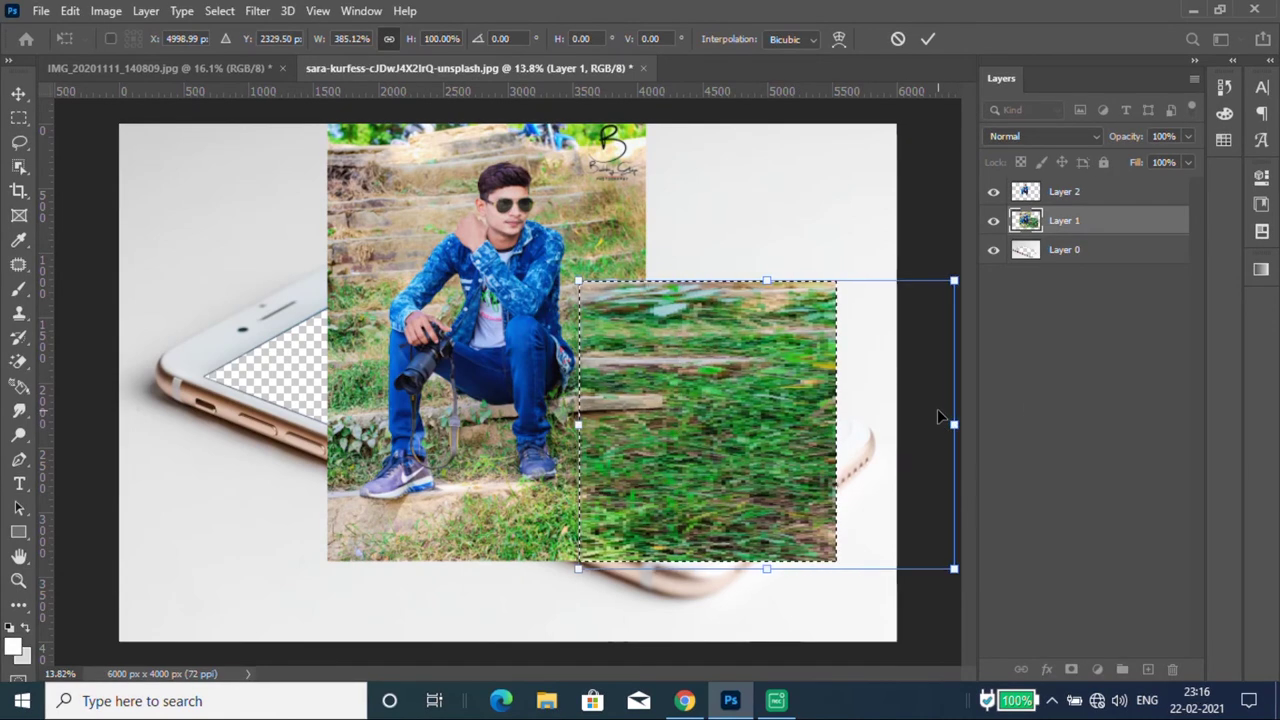
pyautogui.press('Return')
pyautogui.hotkey('ctrl', 'd')
pyautogui.scroll(-2, 632, 410)
pyautogui.scroll(2, 337, 364)
pyautogui.scroll(1, 240, 348)
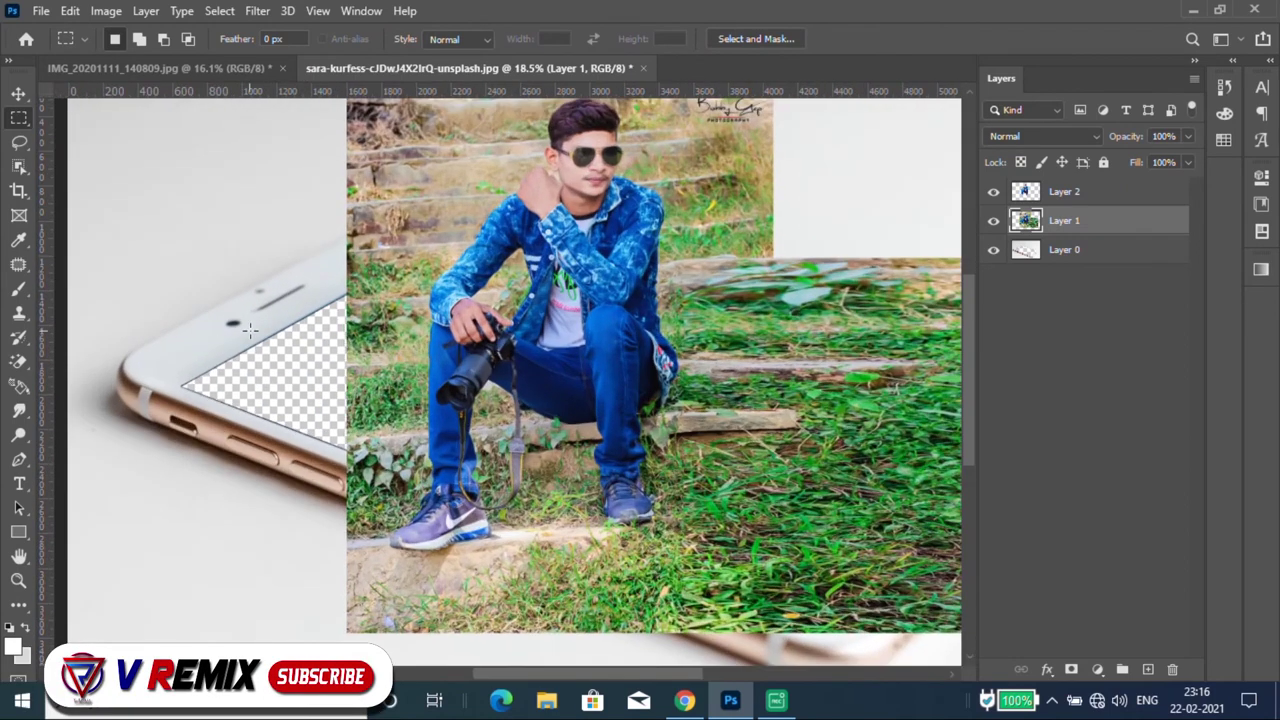
# Step: Stretch a grass strip left of the man leftward over the phone screen
pyautogui.moveTo(298, 273); pyautogui.dragTo(423, 483)
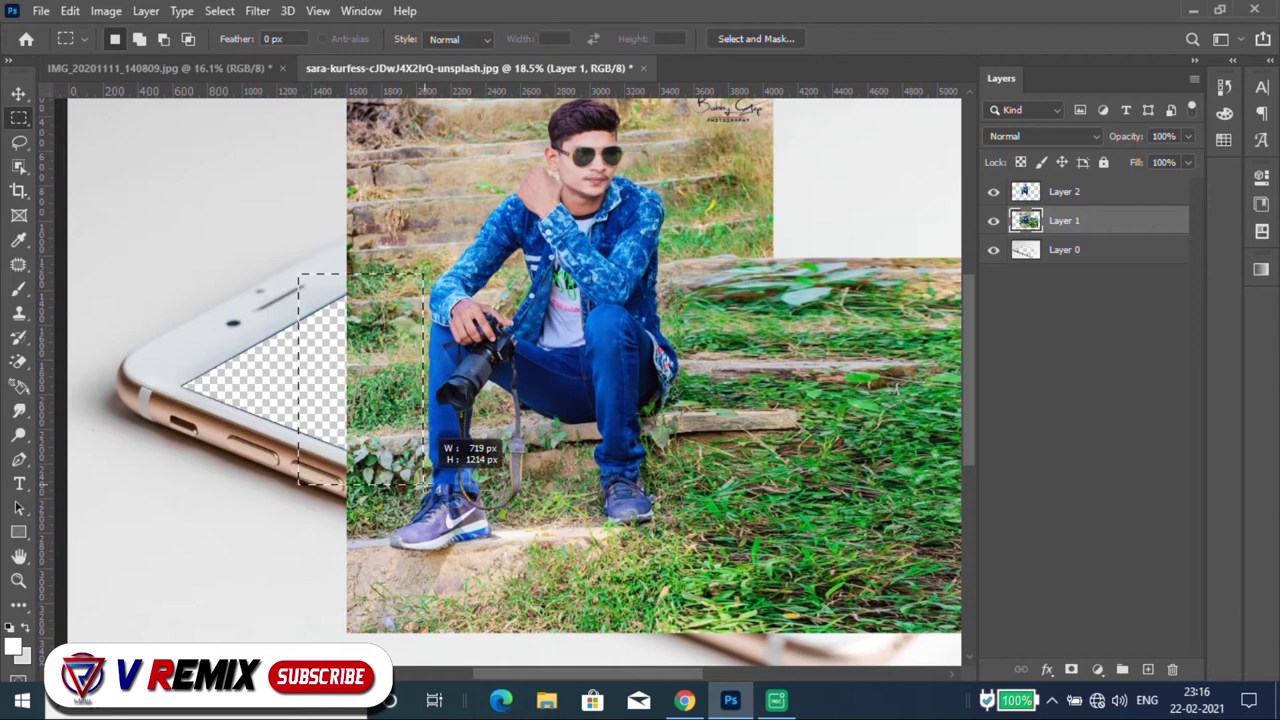
pyautogui.moveTo(423, 483); pyautogui.dragTo(425, 487)
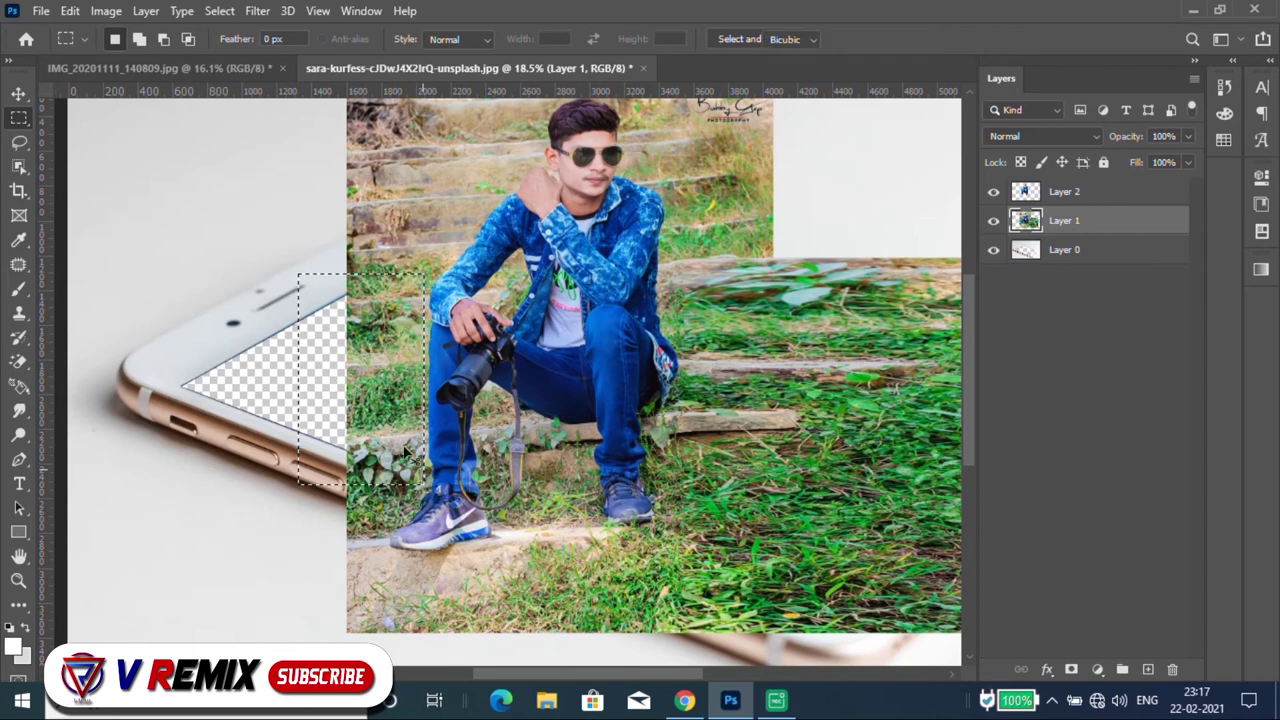
pyautogui.hotkey('ctrl', 't')
pyautogui.moveTo(298, 377); pyautogui.dragTo(215, 383)
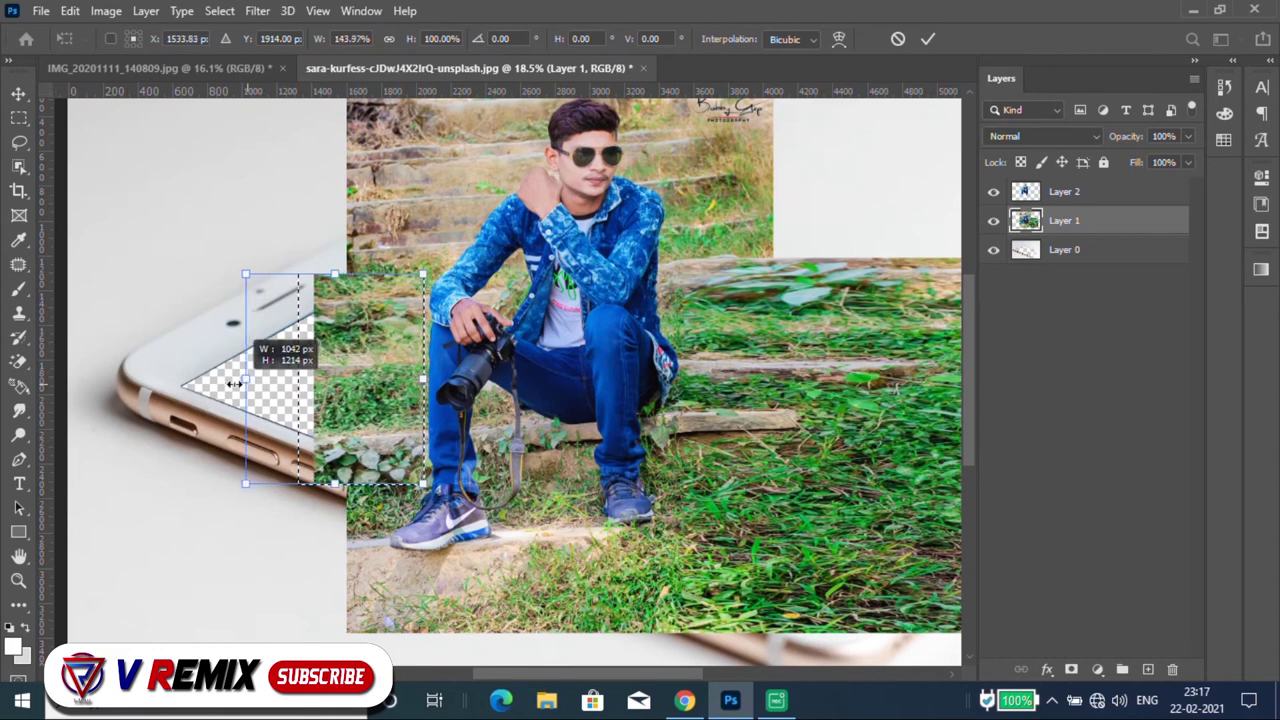
pyautogui.moveTo(215, 383); pyautogui.dragTo(213, 383)
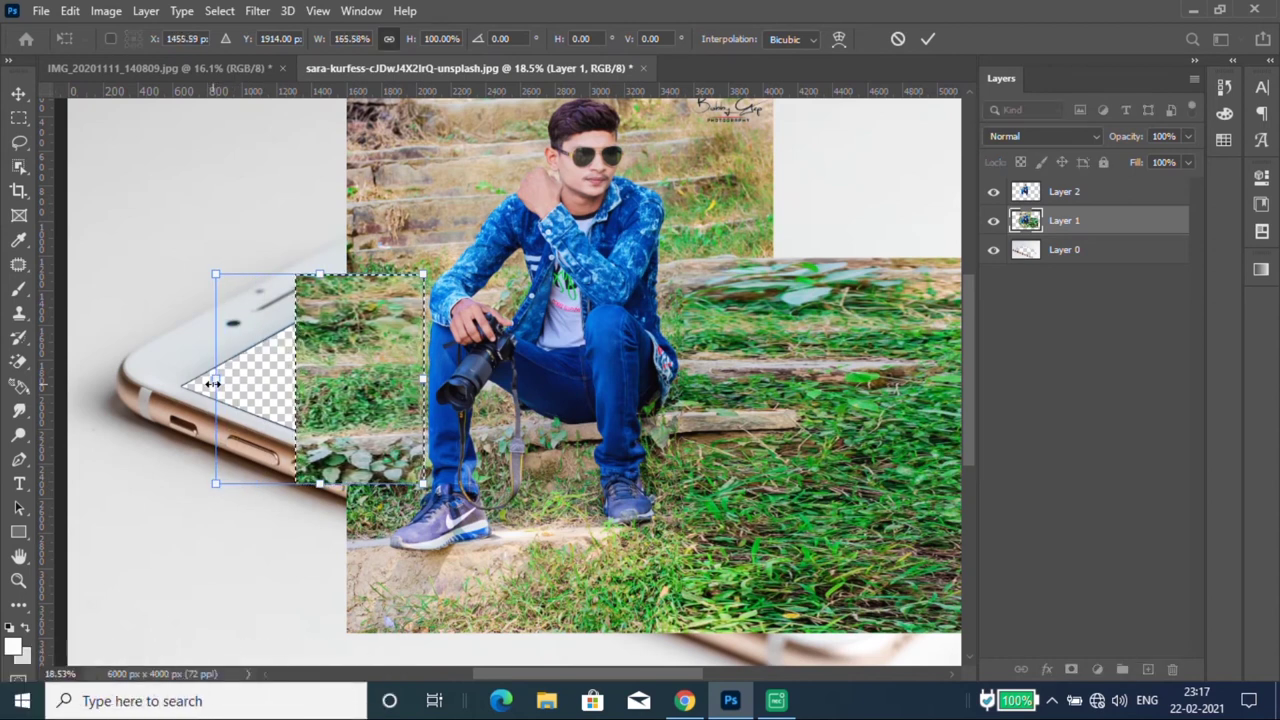
pyautogui.press('Return')
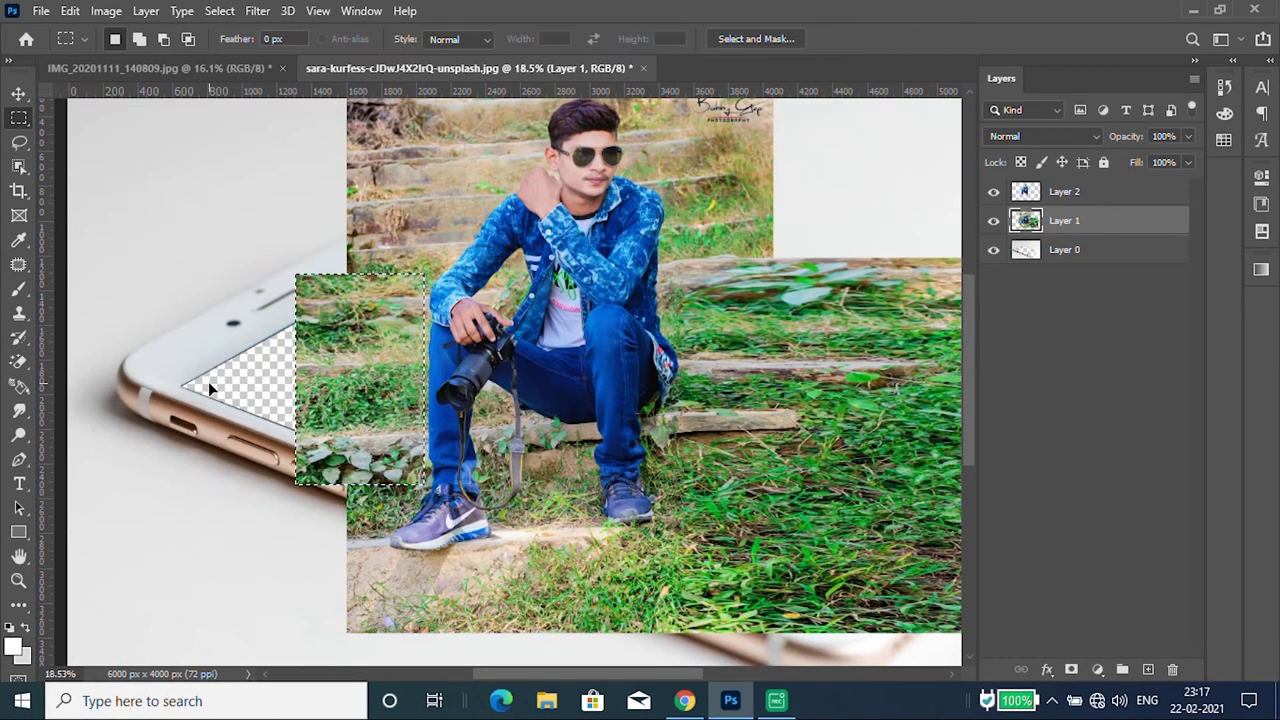
# Step: Stretch a second square of left-edge grass further left to the phone's edge
pyautogui.moveTo(244, 293); pyautogui.dragTo(389, 438)
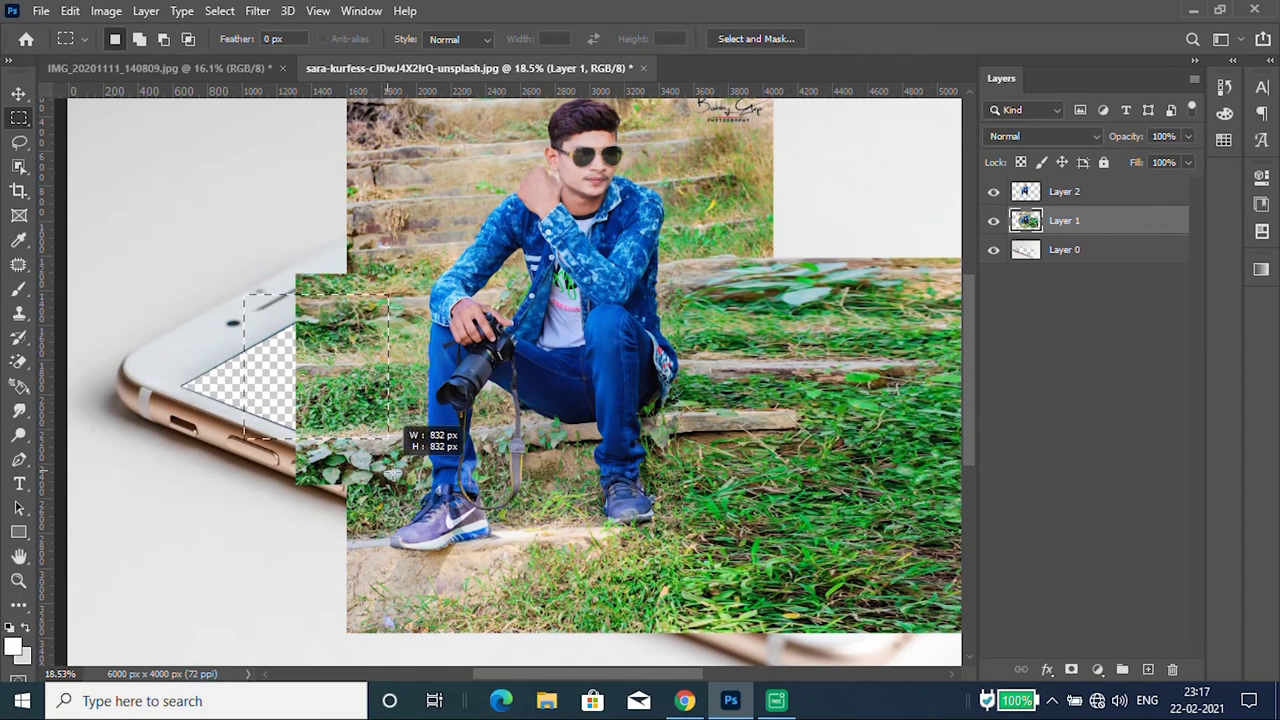
pyautogui.moveTo(389, 438); pyautogui.dragTo(418, 468)
pyautogui.hotkey('ctrl', 't')
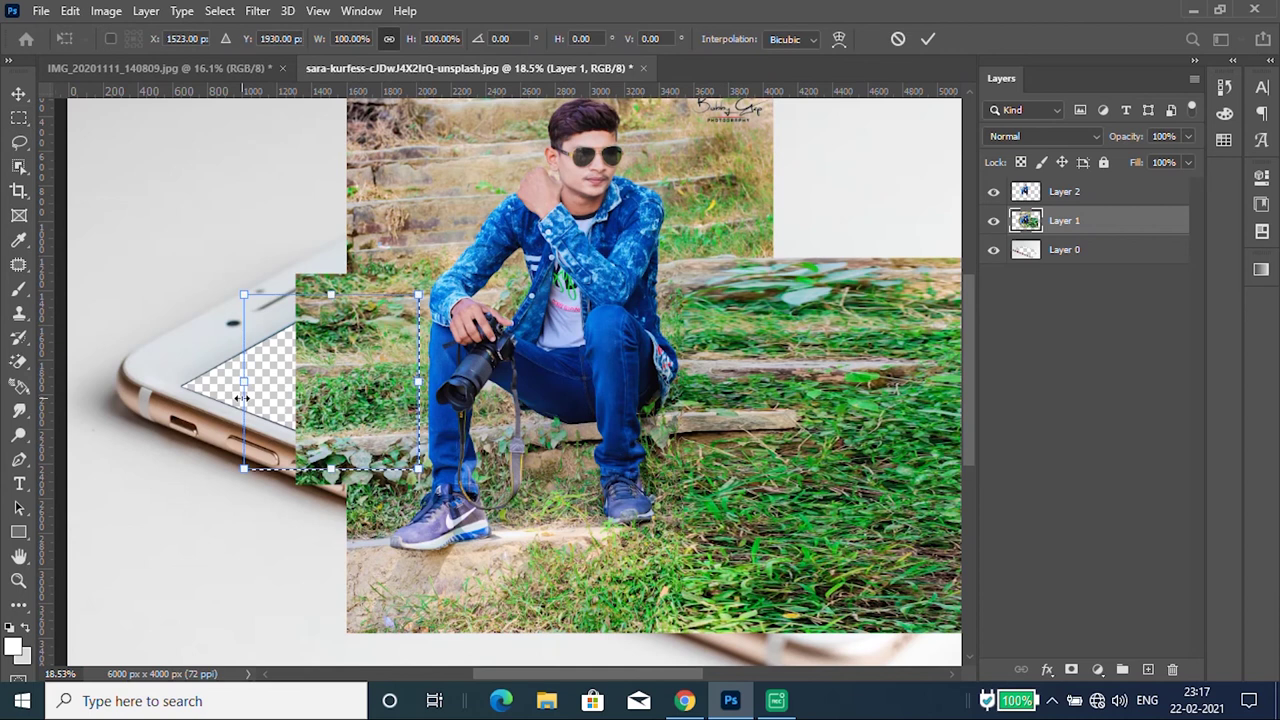
pyautogui.moveTo(247, 378); pyautogui.dragTo(78, 382)
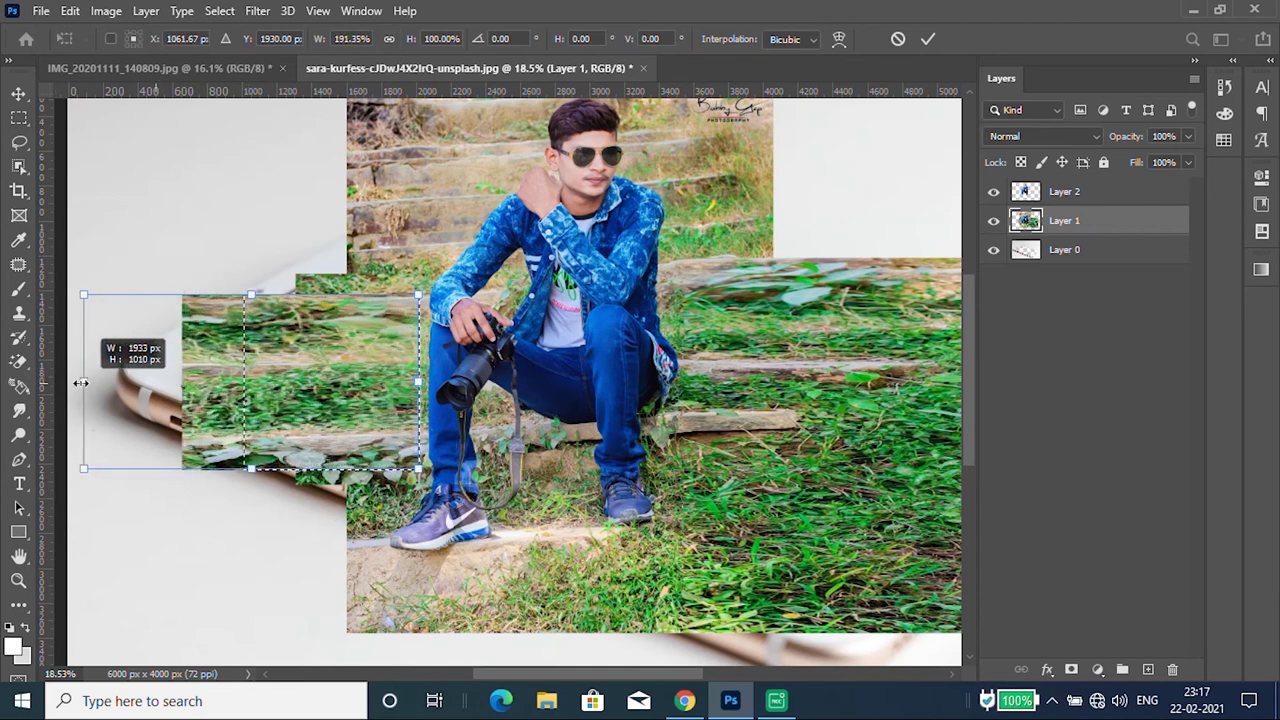
pyautogui.moveTo(78, 382); pyautogui.dragTo(67, 382)
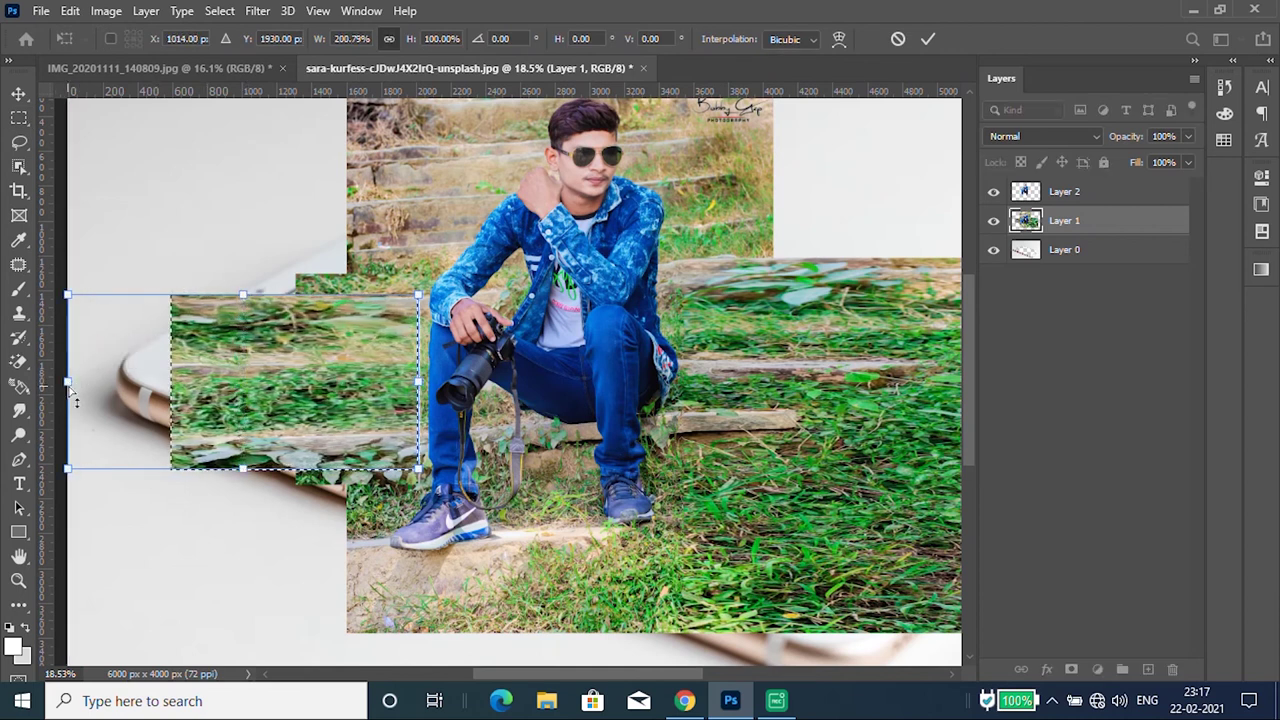
pyautogui.press('Return')
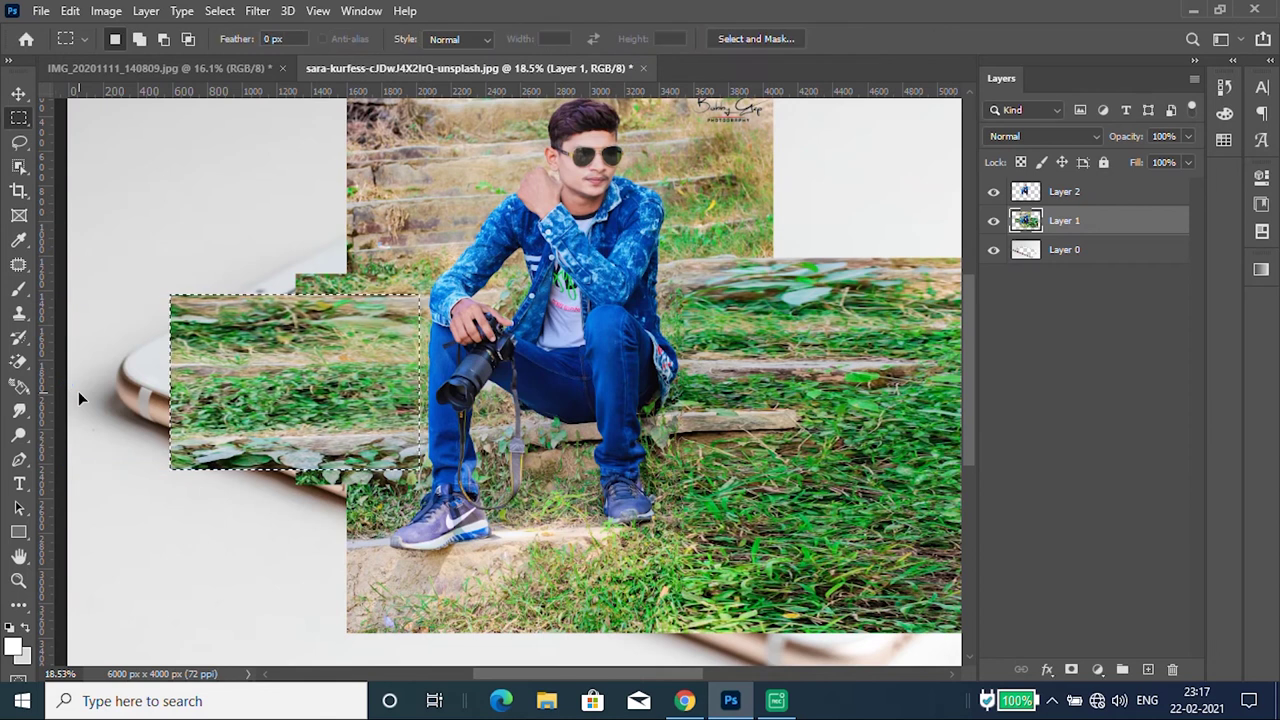
pyautogui.scroll(-2, 78, 391)
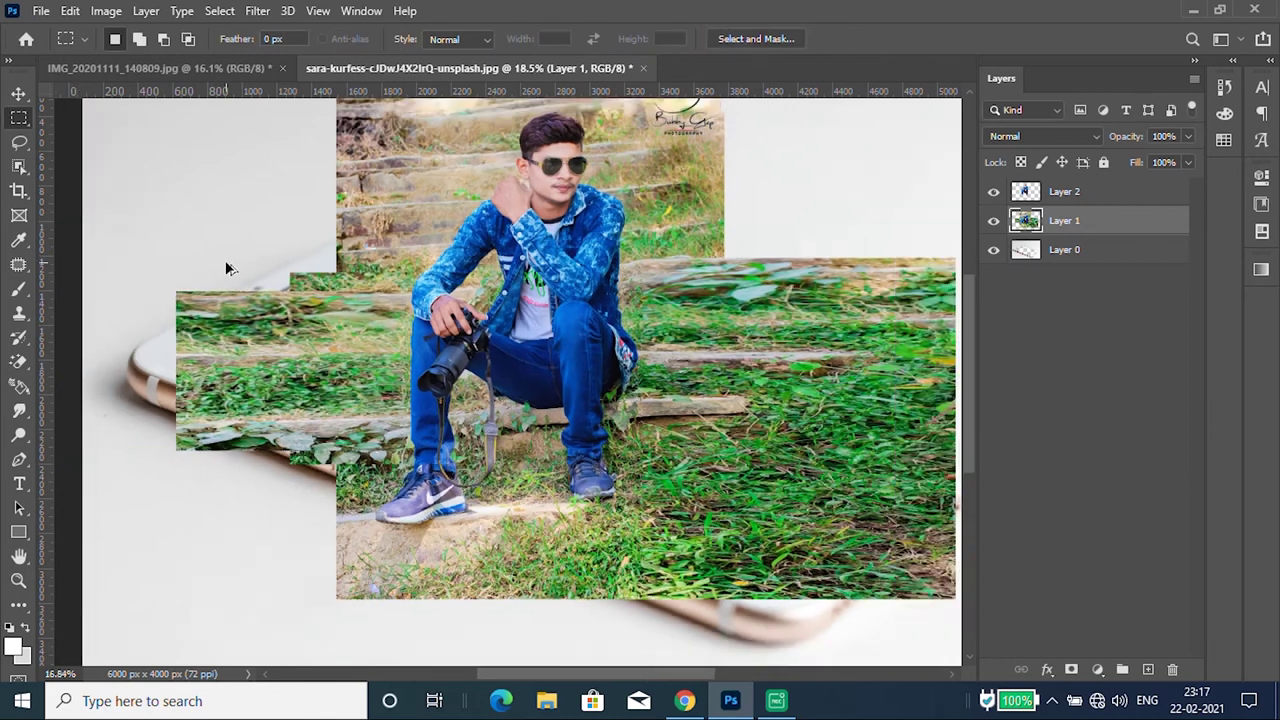
# Step: Load the man's outline from Layer 2's thumbnail and select Layers 1 and 2 together
pyautogui.scroll(-4, 225, 260)
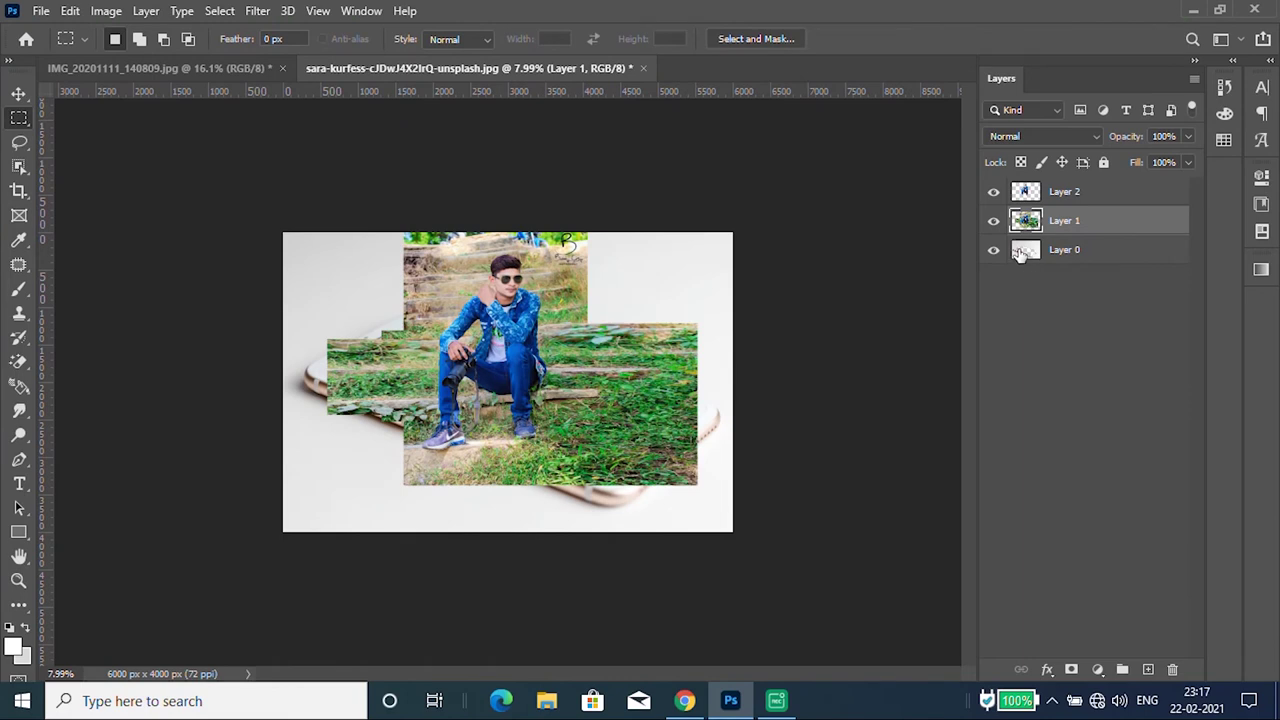
pyautogui.keyDown('ctrl'); pyautogui.click(1027, 192); pyautogui.keyUp('ctrl')
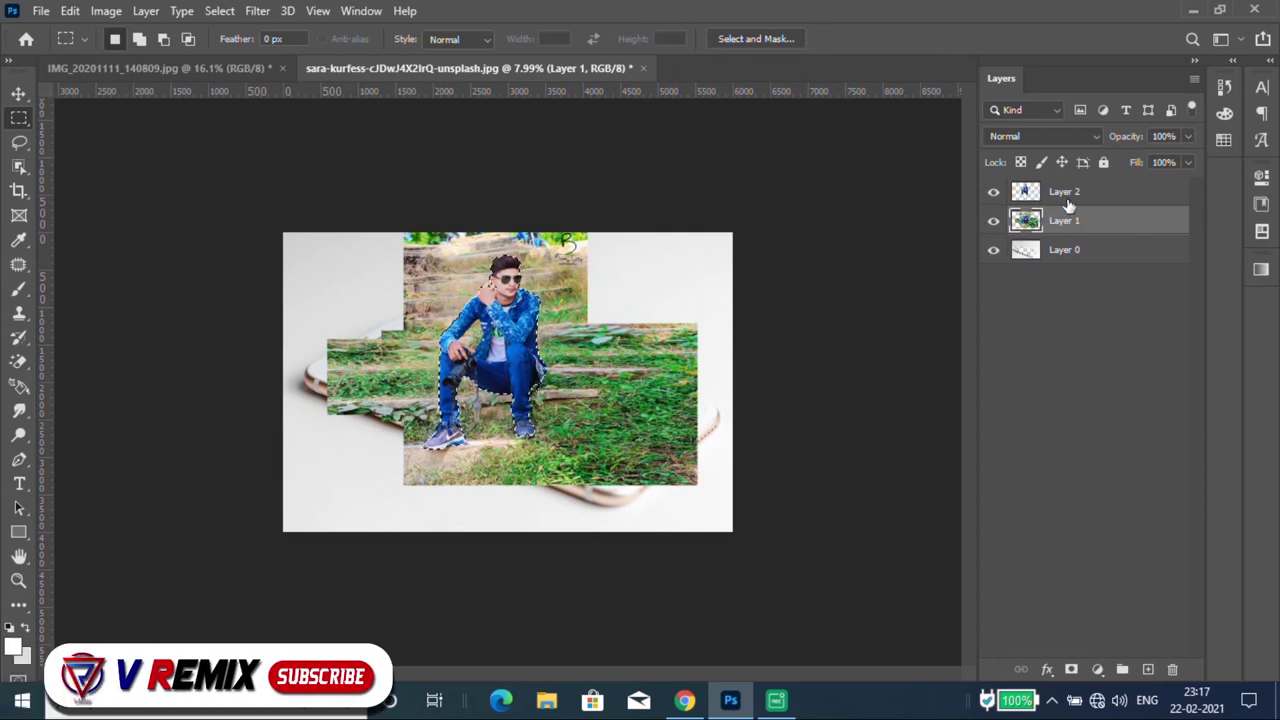
pyautogui.keyDown('shift'); pyautogui.click(1074, 192); pyautogui.keyUp('shift')
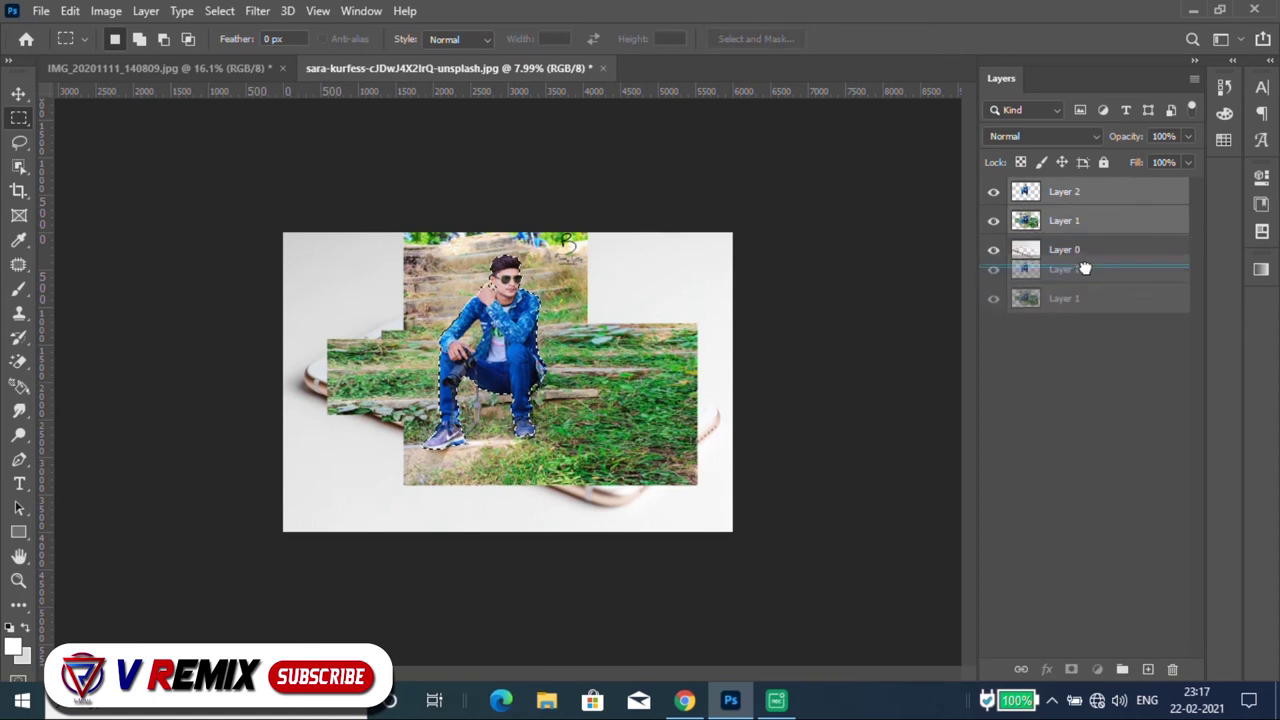
# Step: Move the man and grass layers beneath the phone layer
pyautogui.moveTo(1077, 192); pyautogui.dragTo(1086, 266)
pyautogui.scroll(1, 519, 337)
pyautogui.scroll(1, 519, 337)
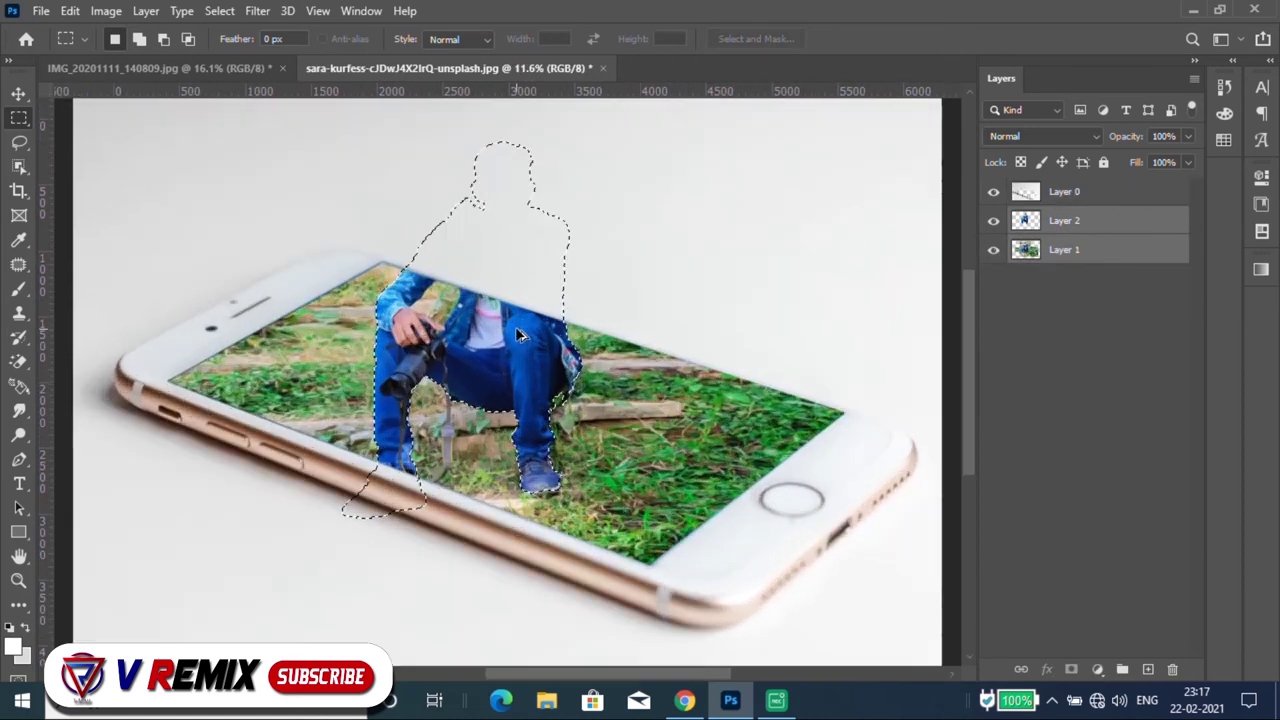
pyautogui.scroll(1, 519, 337)
pyautogui.scroll(-1, 519, 337)
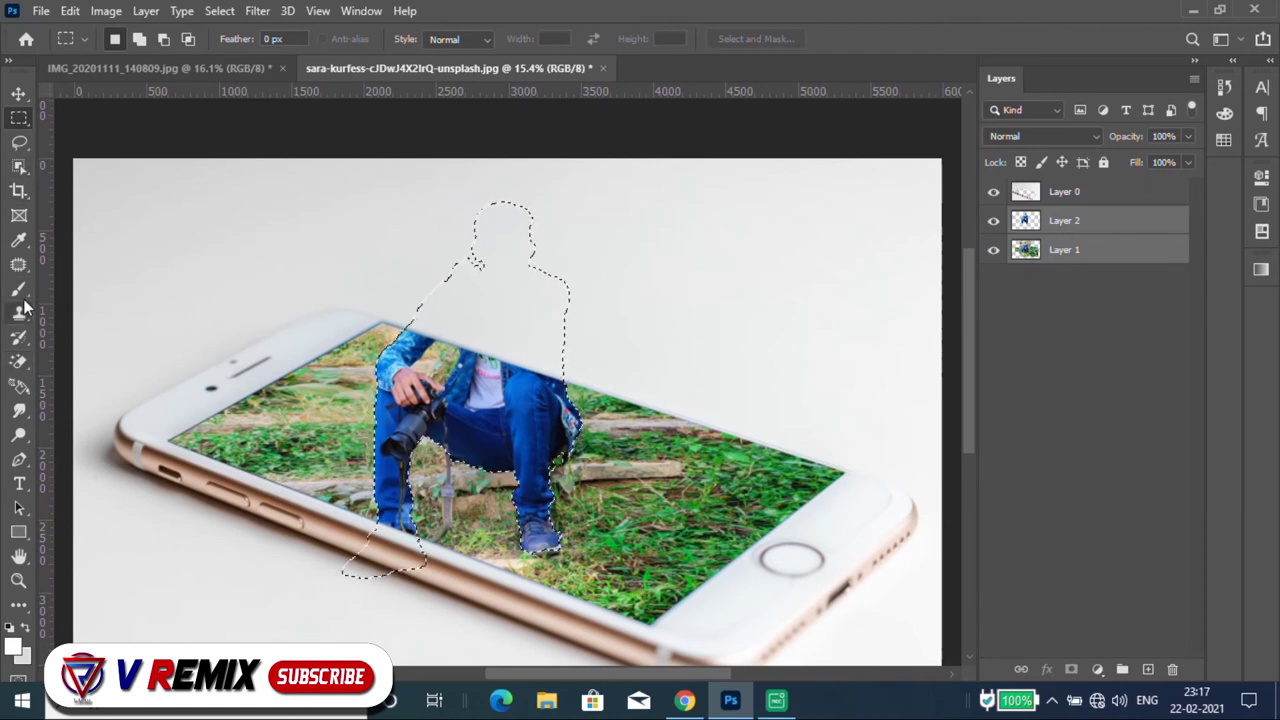
# Step: Pick the regular Eraser, load the phone layer's pixels, and move the man's layer above the phone
pyautogui.click(18, 360)
pyautogui.click(91, 363)
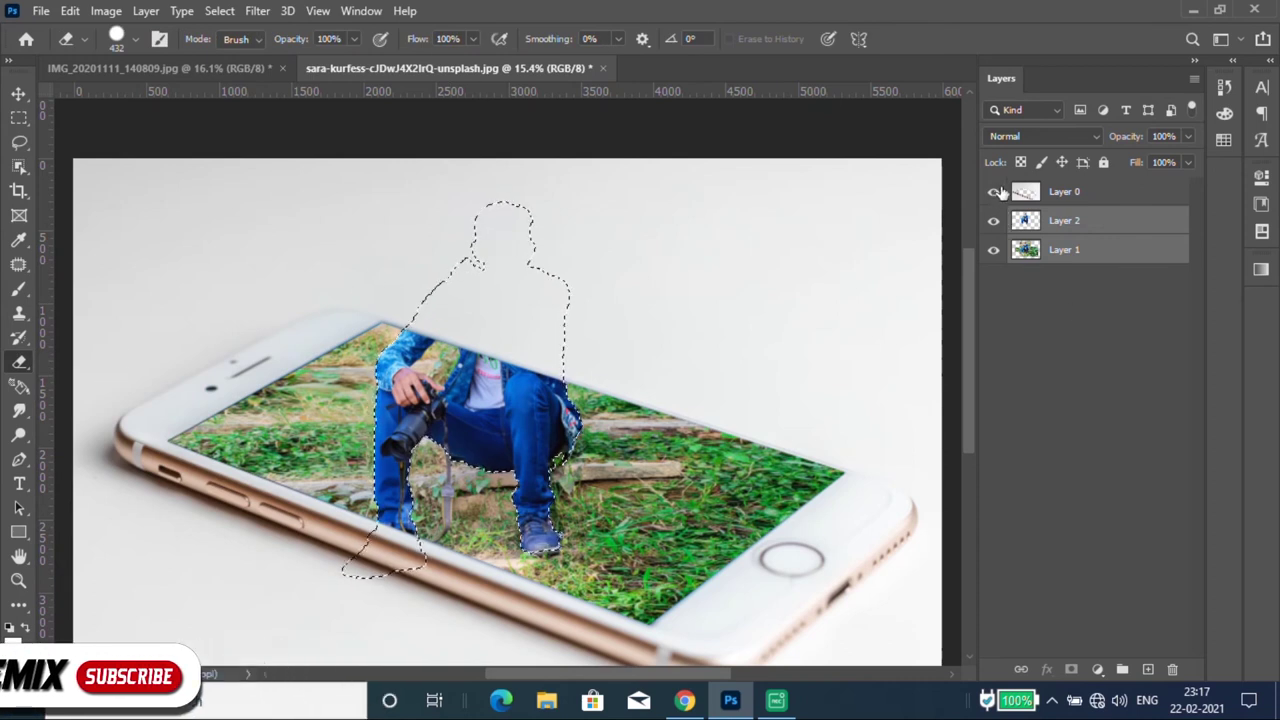
pyautogui.scroll(-2, 680, 410)
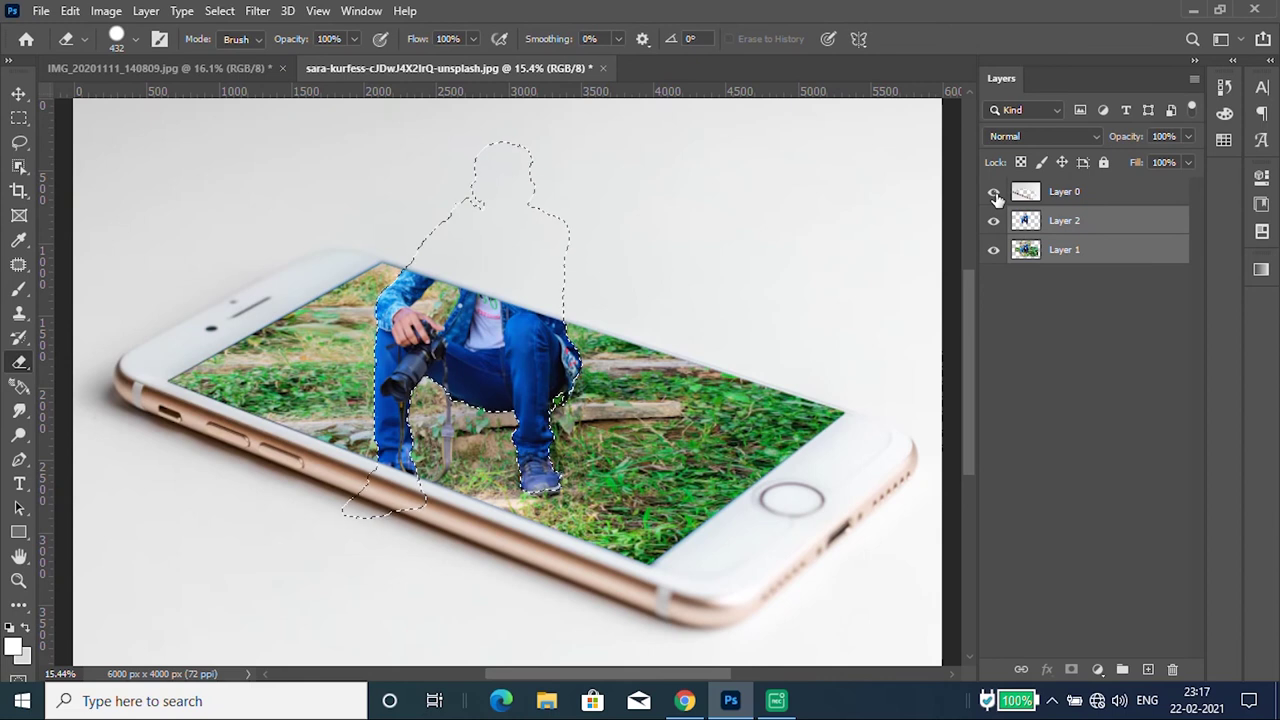
pyautogui.keyDown('ctrl'); pyautogui.click(1032, 193); pyautogui.keyUp('ctrl')
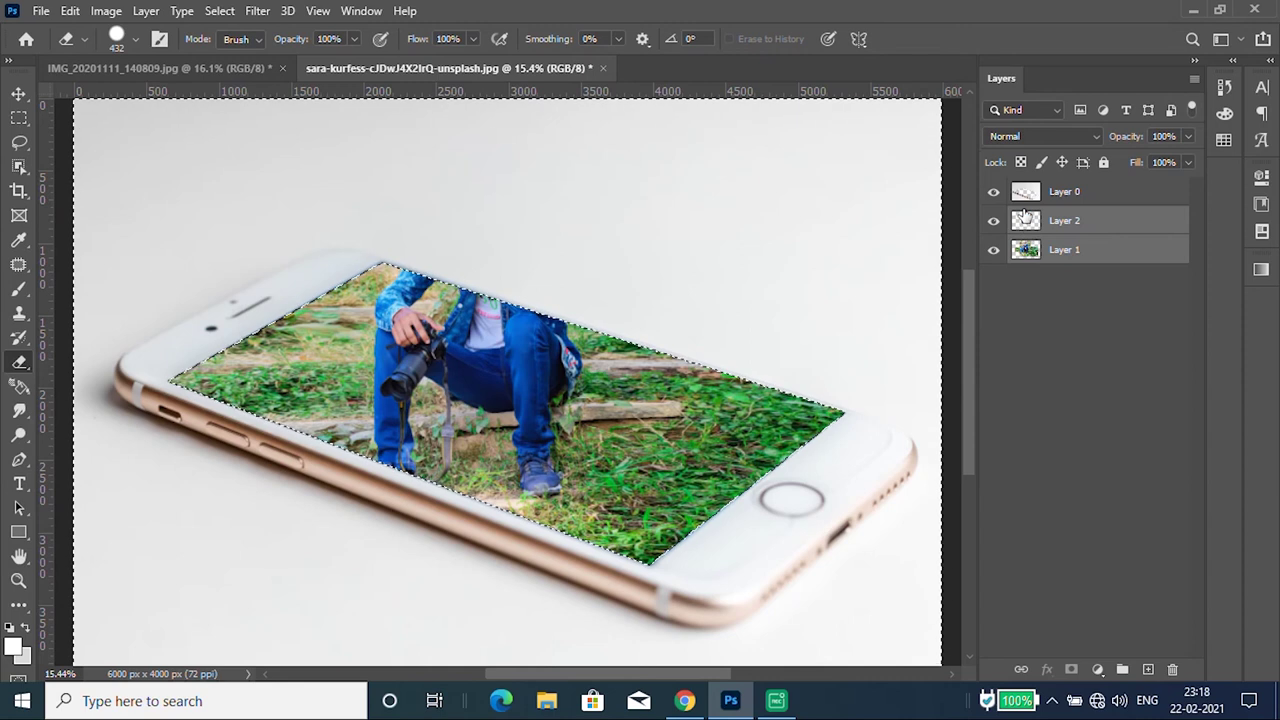
pyautogui.click(1092, 340)
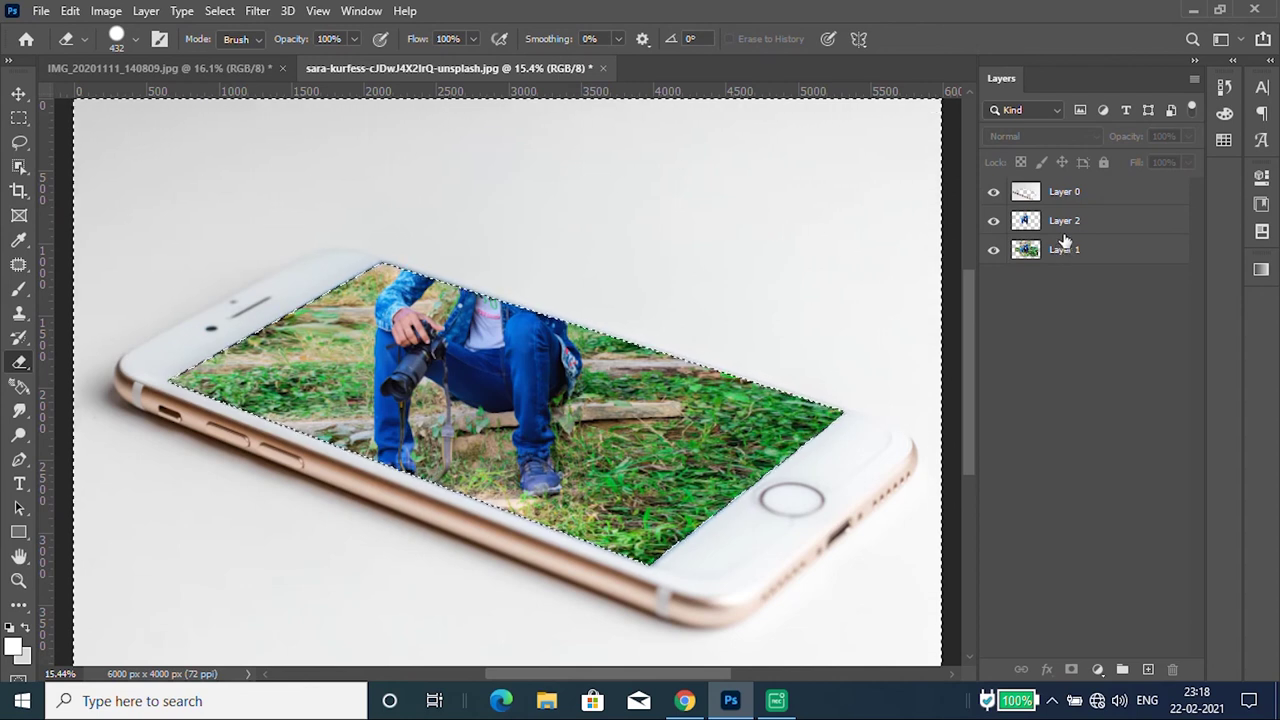
pyautogui.moveTo(1055, 225); pyautogui.dragTo(1058, 186)
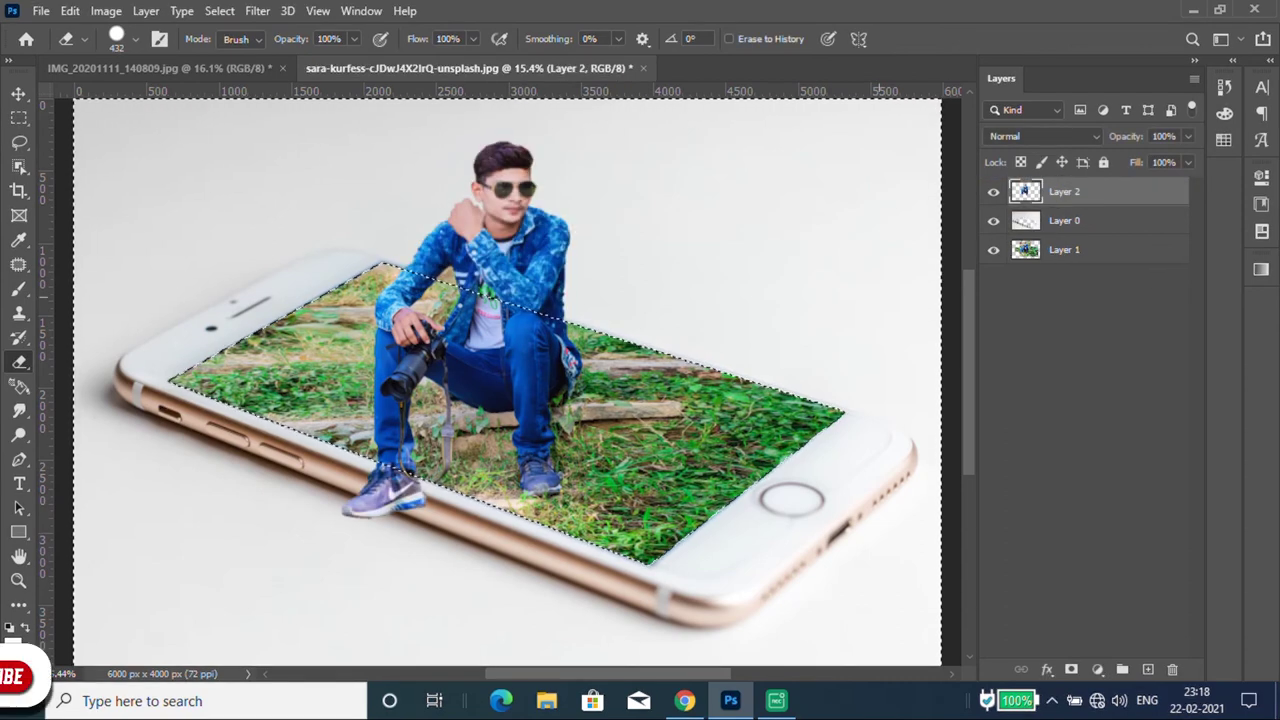
# Step: Deselect and move the man and grass layers together into place on the screen
pyautogui.hotkey('ctrl', 'd')
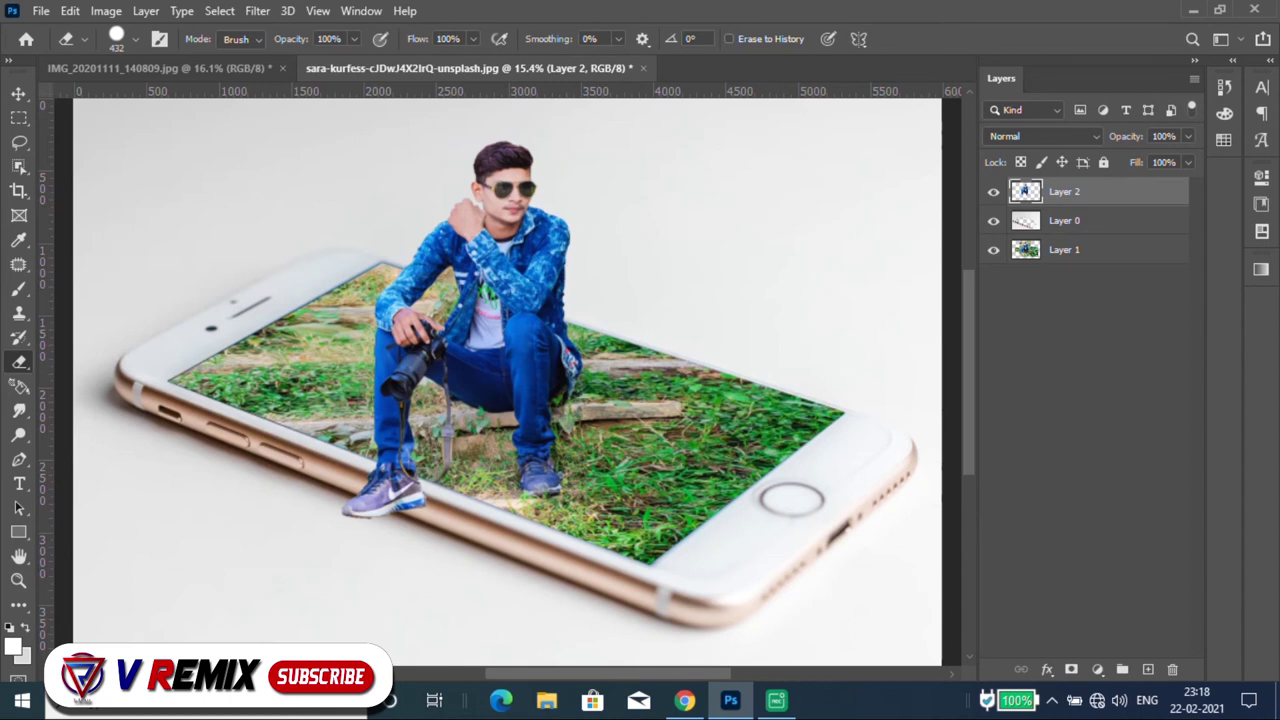
pyautogui.keyDown('ctrl'); pyautogui.click(1064, 249); pyautogui.keyUp('ctrl')
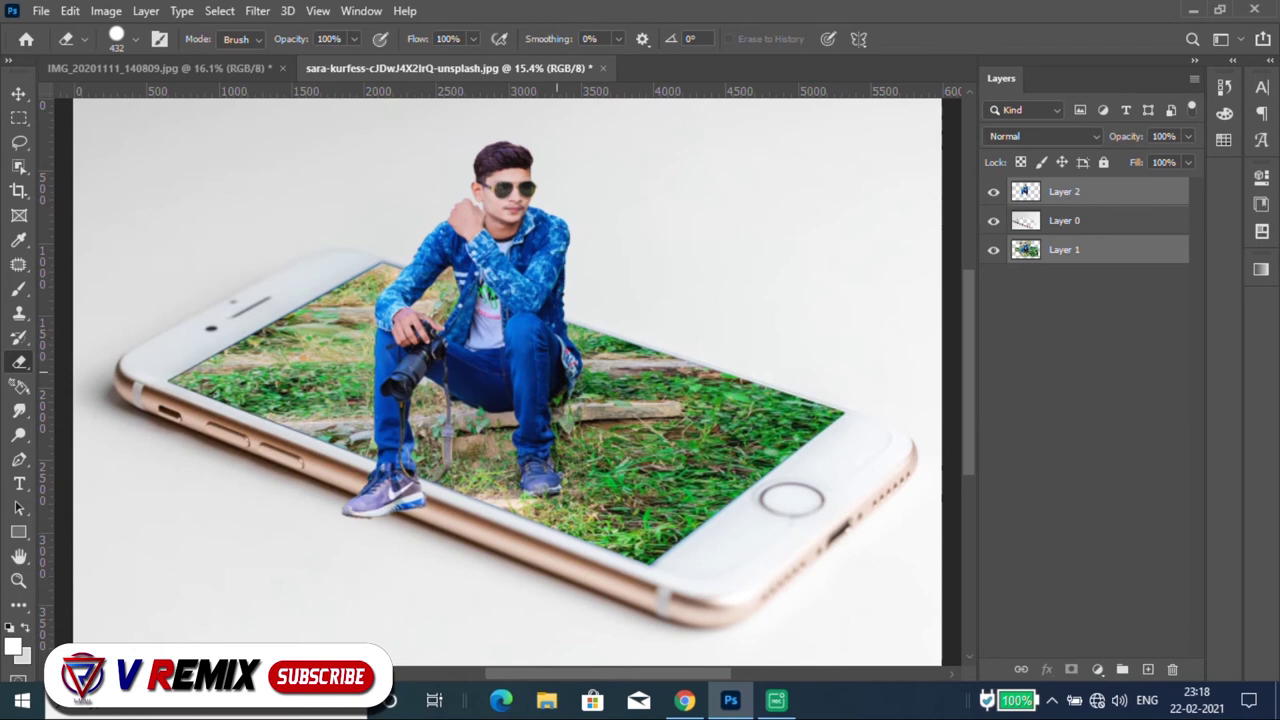
pyautogui.press('v')
pyautogui.moveTo(600, 364); pyautogui.dragTo(612, 314)
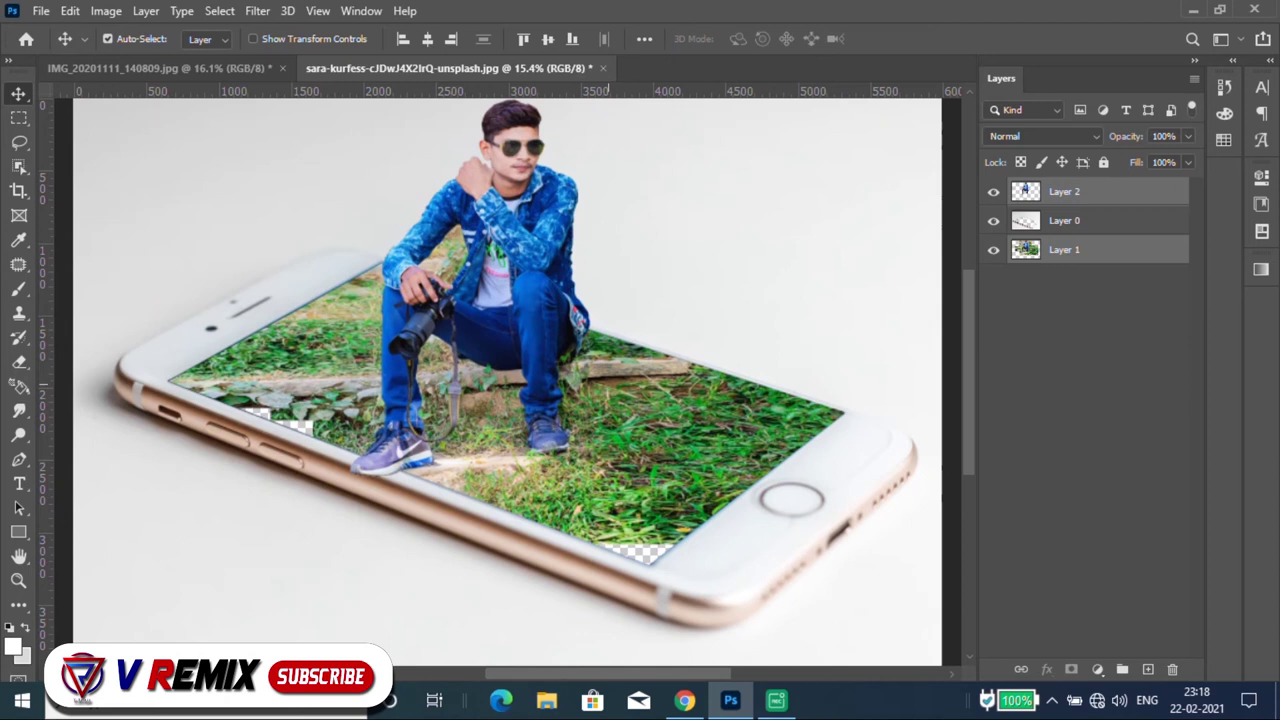
pyautogui.moveTo(622, 336); pyautogui.dragTo(622, 356)
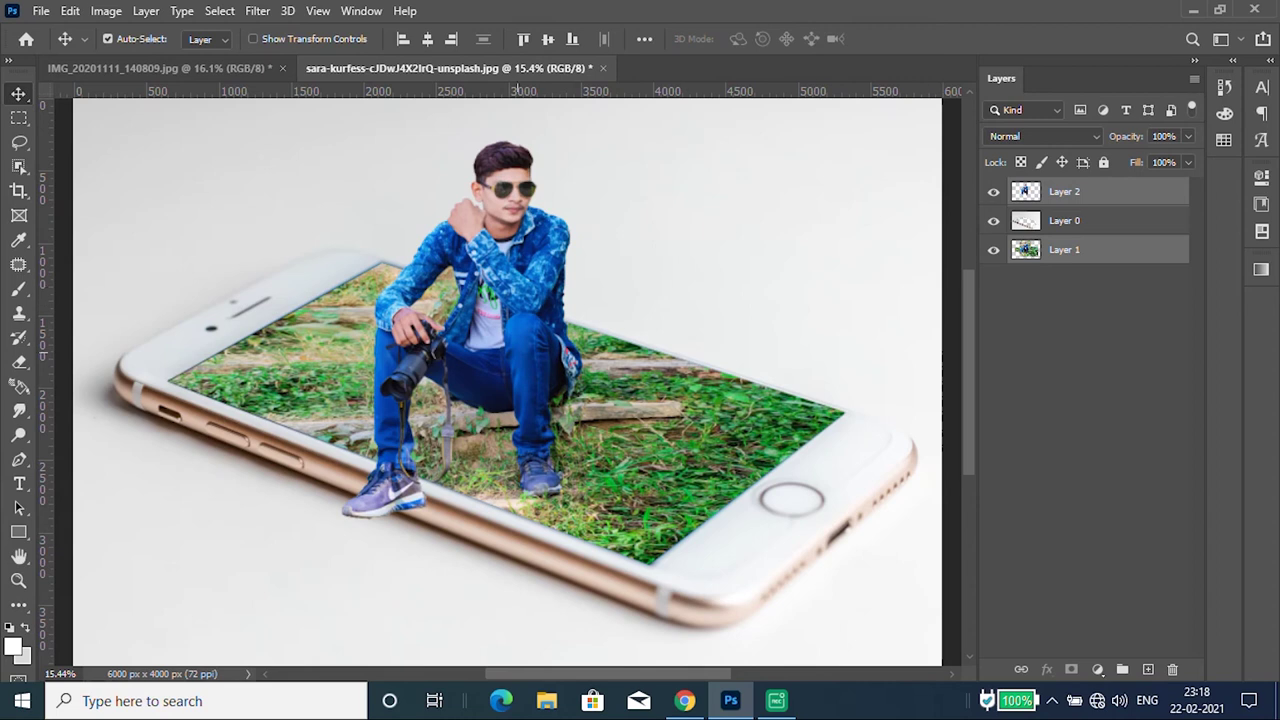
# Step: Raise the man slightly so he sits on the phone's edge
pyautogui.moveTo(560, 341)
pyautogui.mouseDown()
pyautogui.moveTo(560, 325)
pyautogui.moveTo(596, 327)
pyautogui.mouseUp()
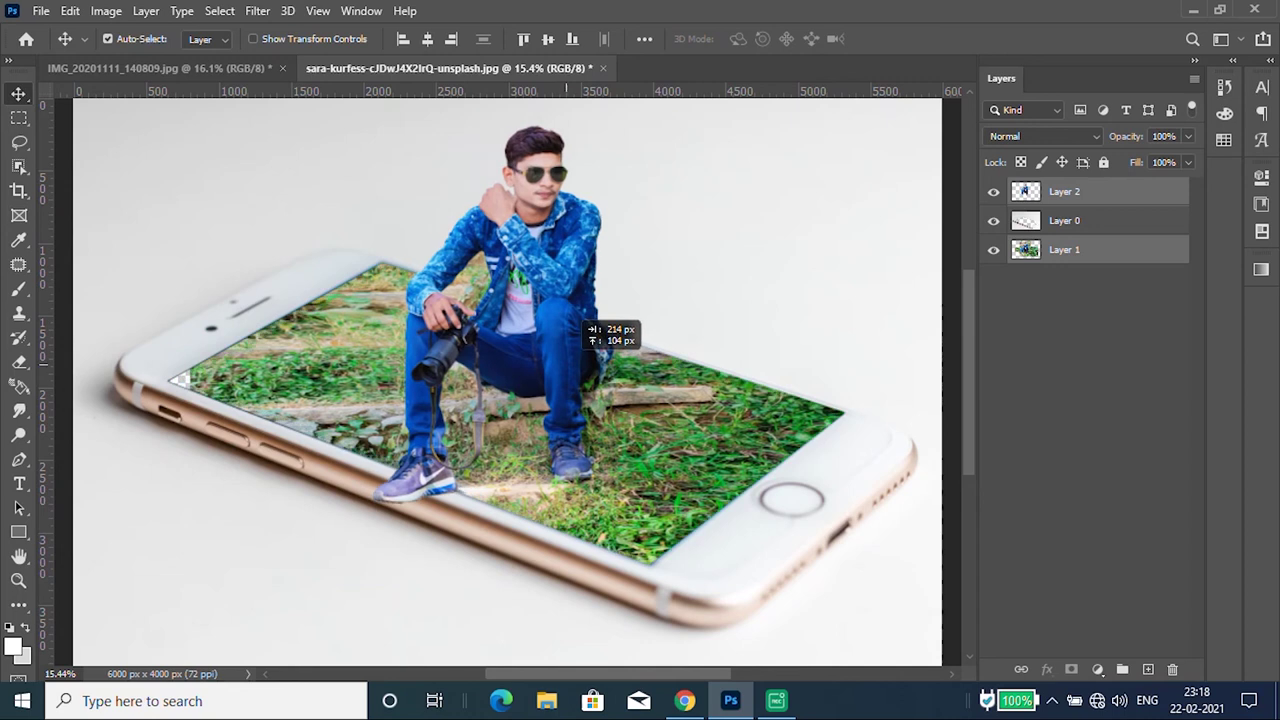
pyautogui.moveTo(590, 327); pyautogui.dragTo(590, 327)
pyautogui.click(107, 38)
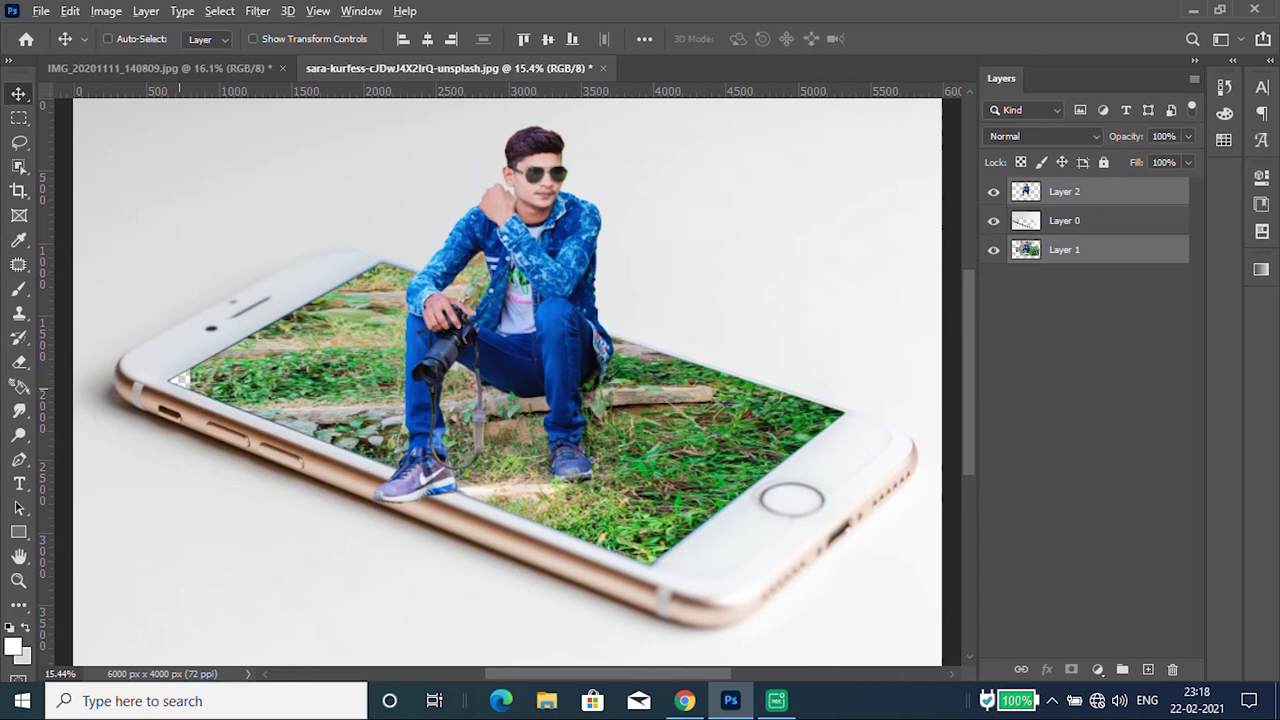
pyautogui.scroll(2, 185, 378)
pyautogui.scroll(2, 185, 378)
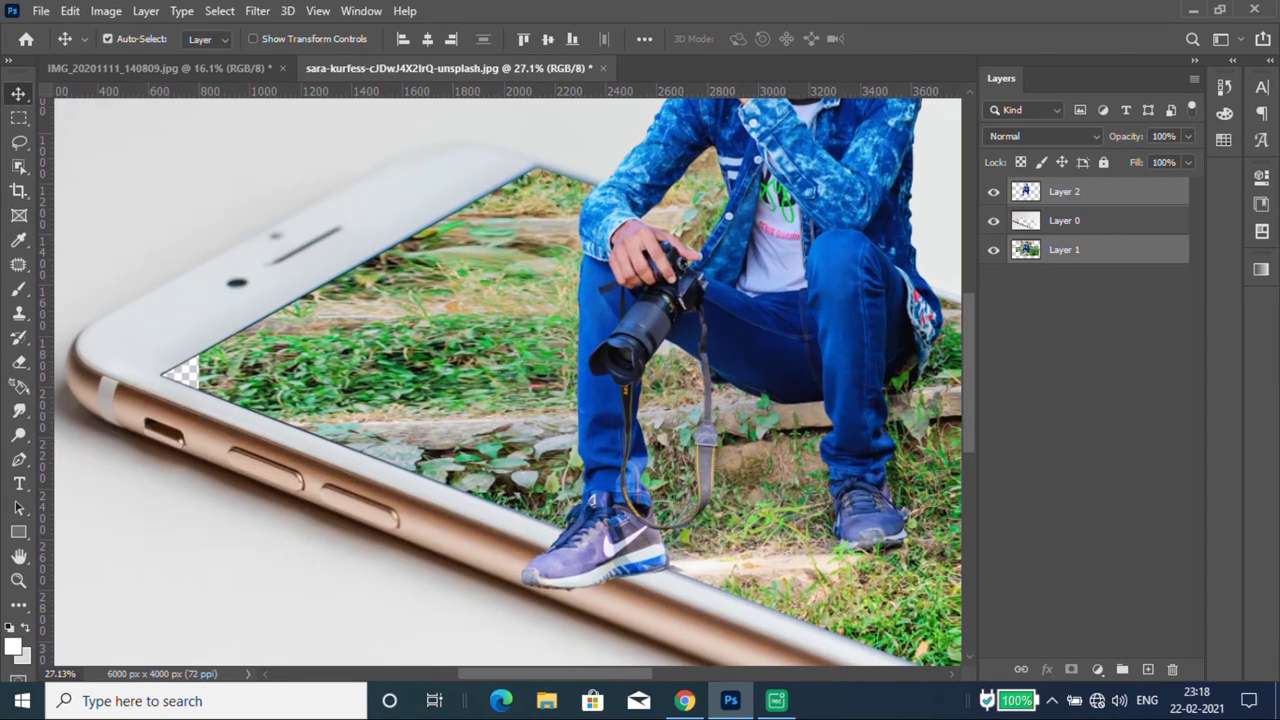
# Step: Marquee the top-left corner gap and stretch Layer 1's grass left to cover it
pyautogui.moveTo(42, 378); pyautogui.dragTo(199, 378)
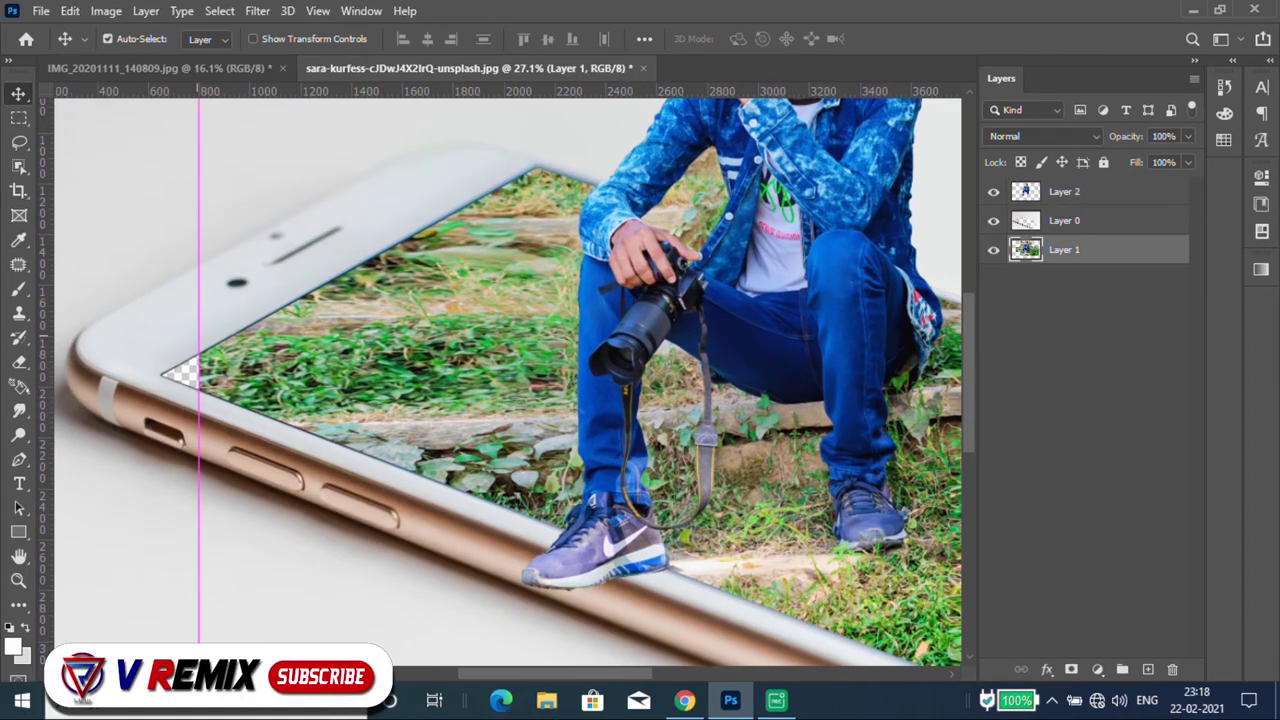
pyautogui.hotkey('ctrl', ';')
pyautogui.click(18, 117)
pyautogui.moveTo(190, 358); pyautogui.dragTo(270, 413)
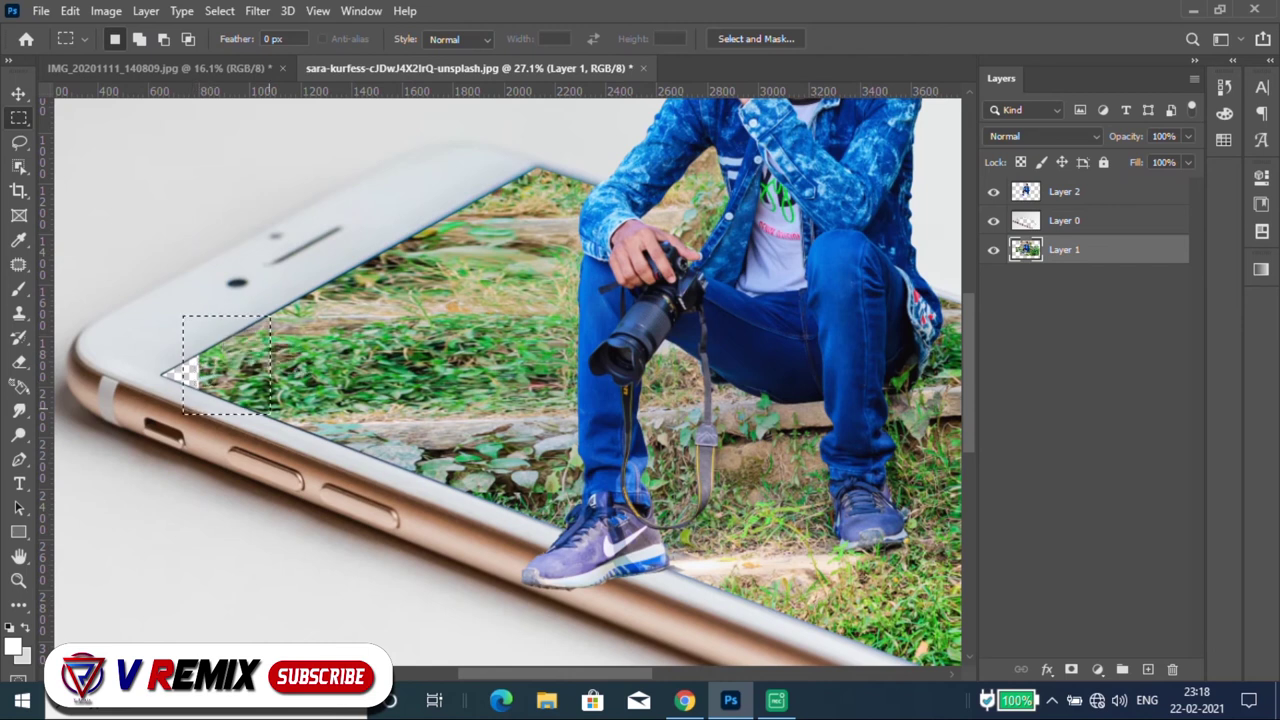
pyautogui.hotkey('ctrl', 't')
pyautogui.moveTo(183, 365); pyautogui.dragTo(116, 365)
pyautogui.press('Return')
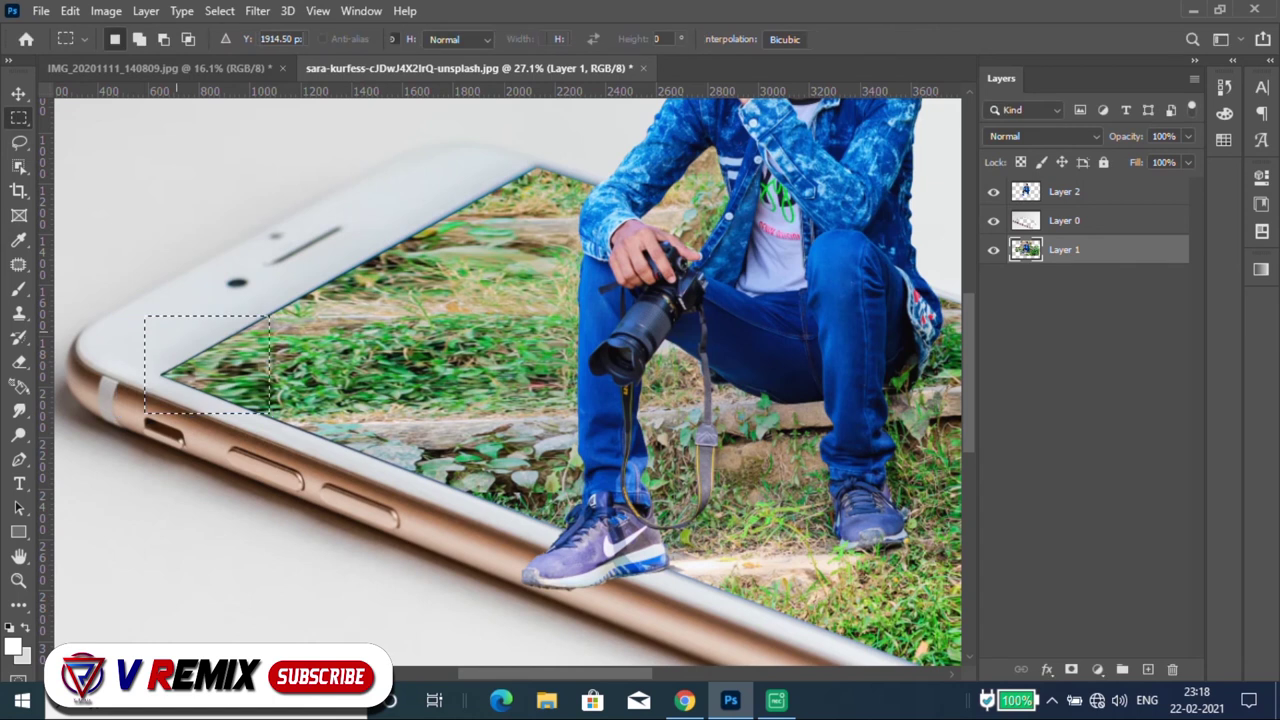
pyautogui.hotkey('ctrl', 'd')
pyautogui.scroll(-4, 508, 380)
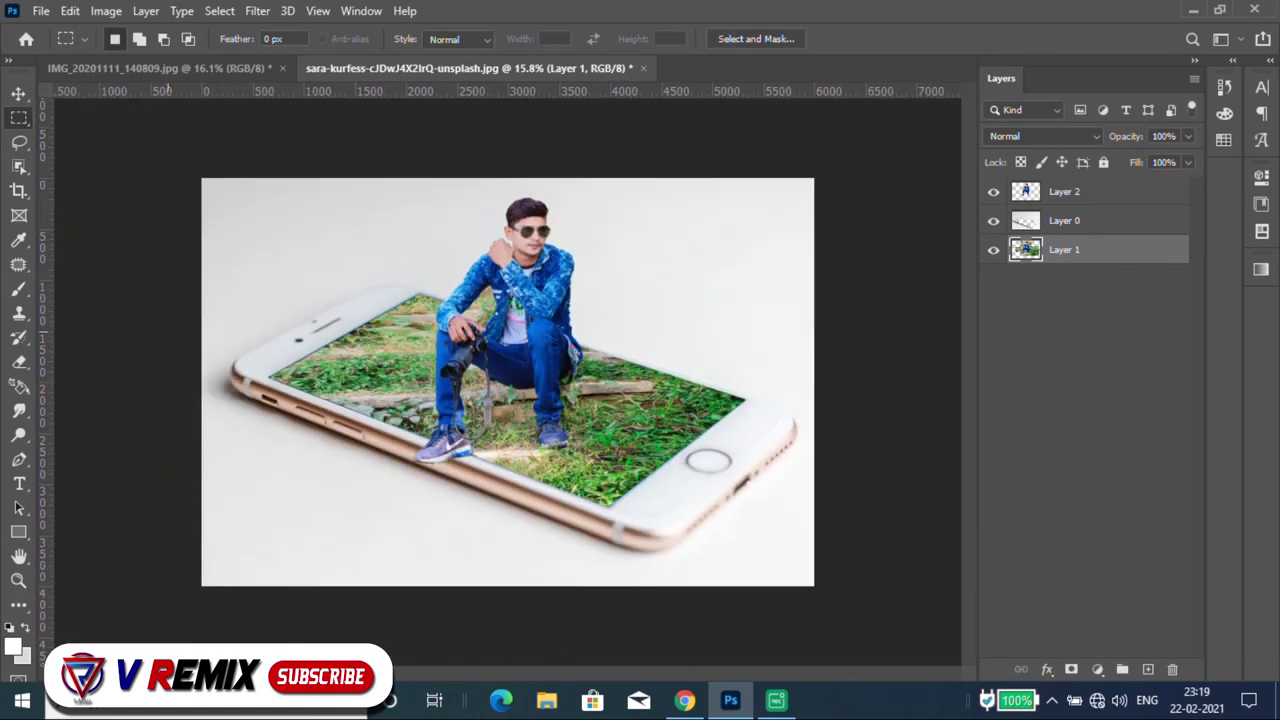
pyautogui.scroll(1, 508, 380)
pyautogui.scroll(2, 487, 637)
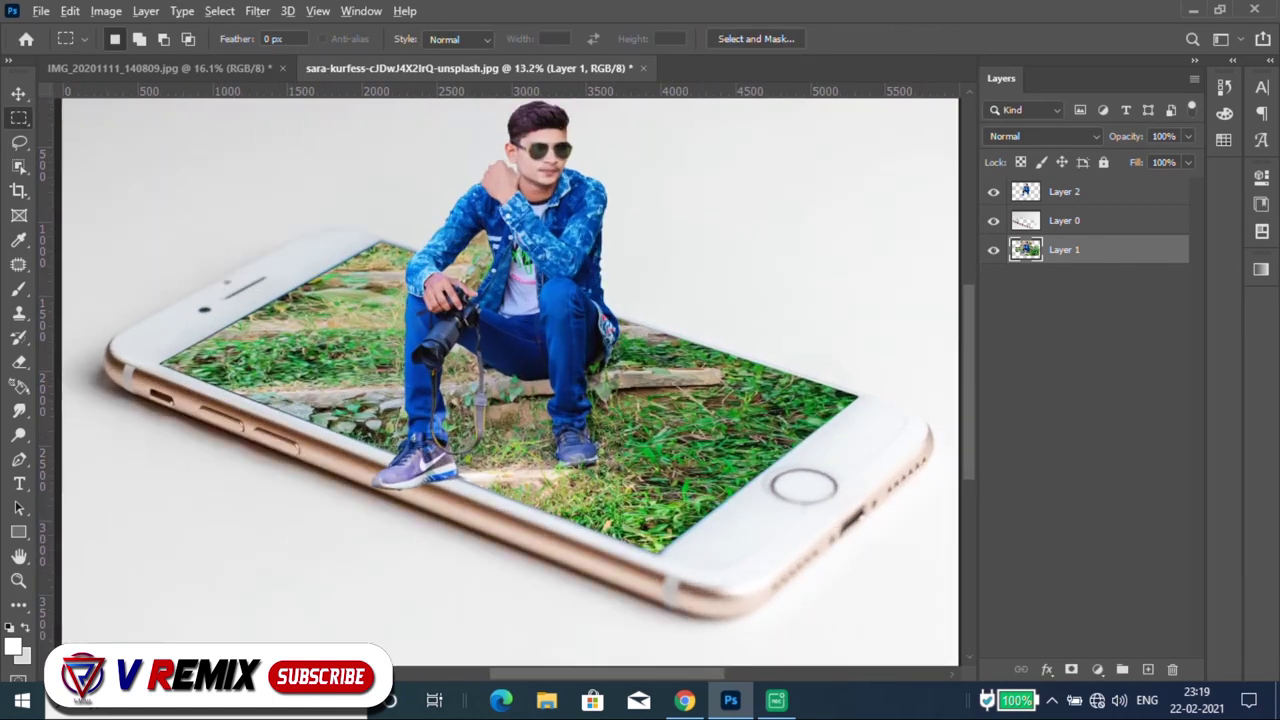
# Step: Choose the Brush, add a new layer above the phone, and paint a faint shadow under the left shoe
pyautogui.scroll(2, 432, 485)
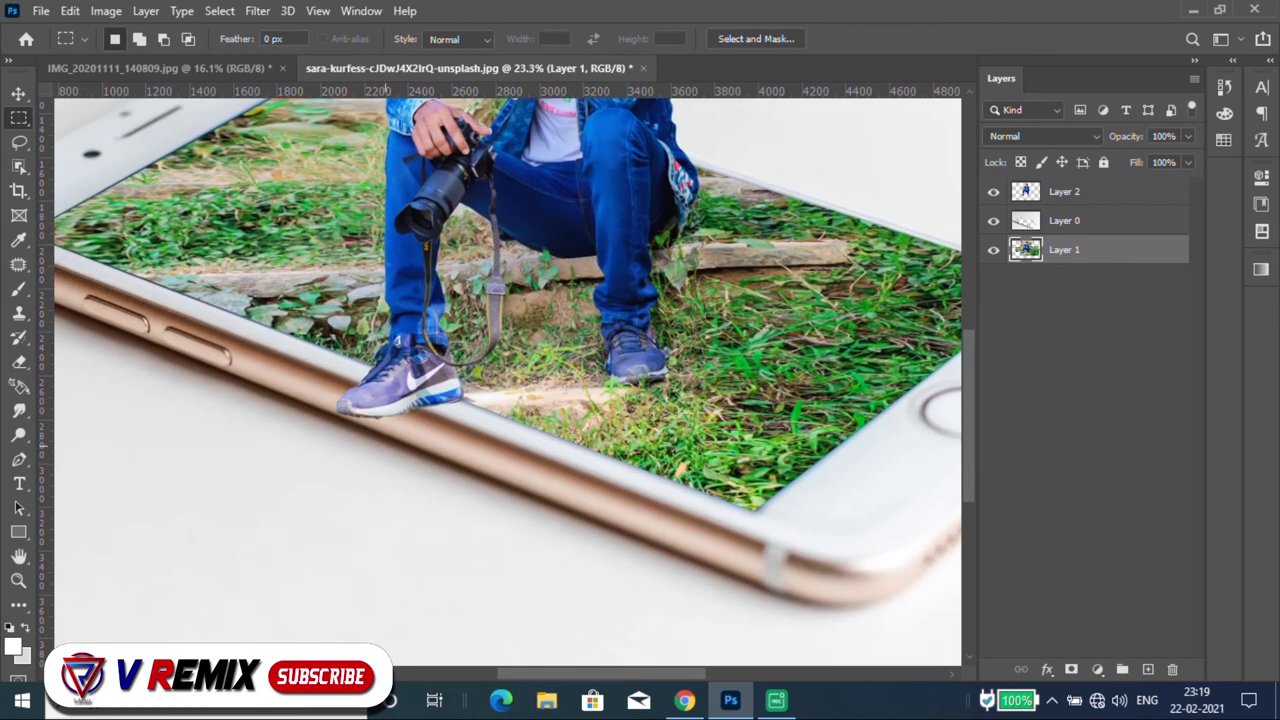
pyautogui.click(18, 288)
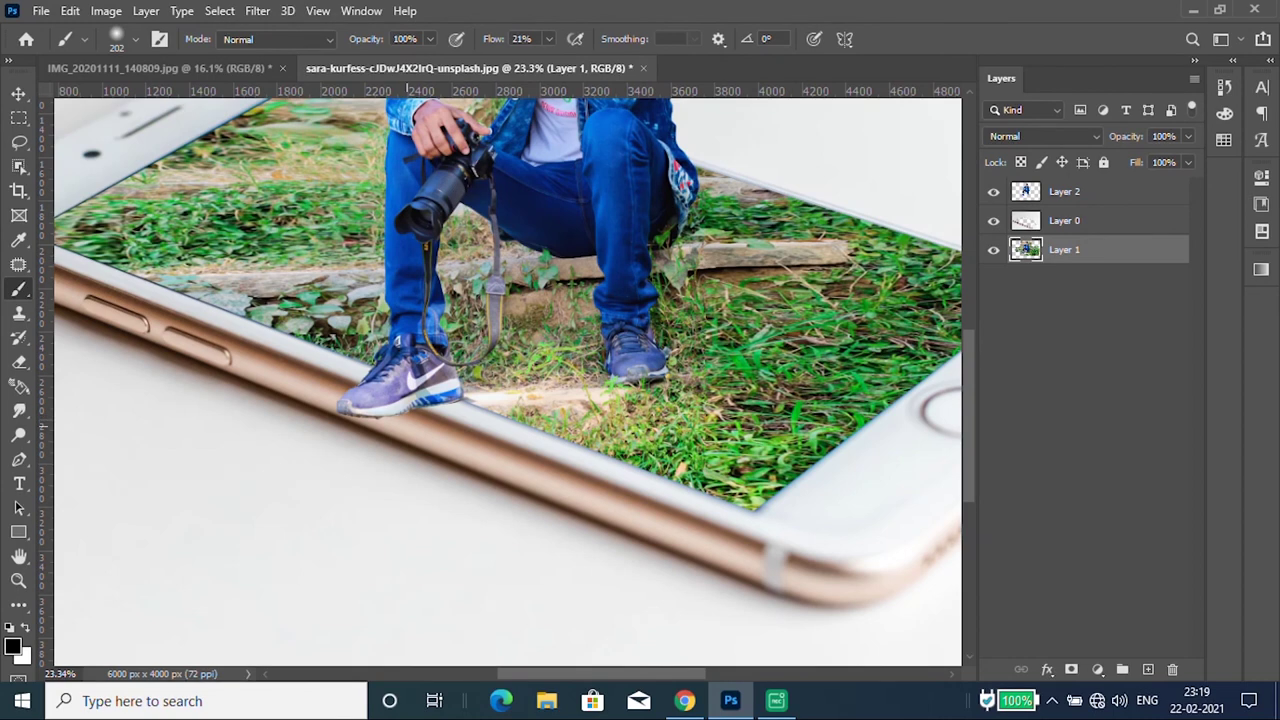
pyautogui.hotkey('alt', ']')
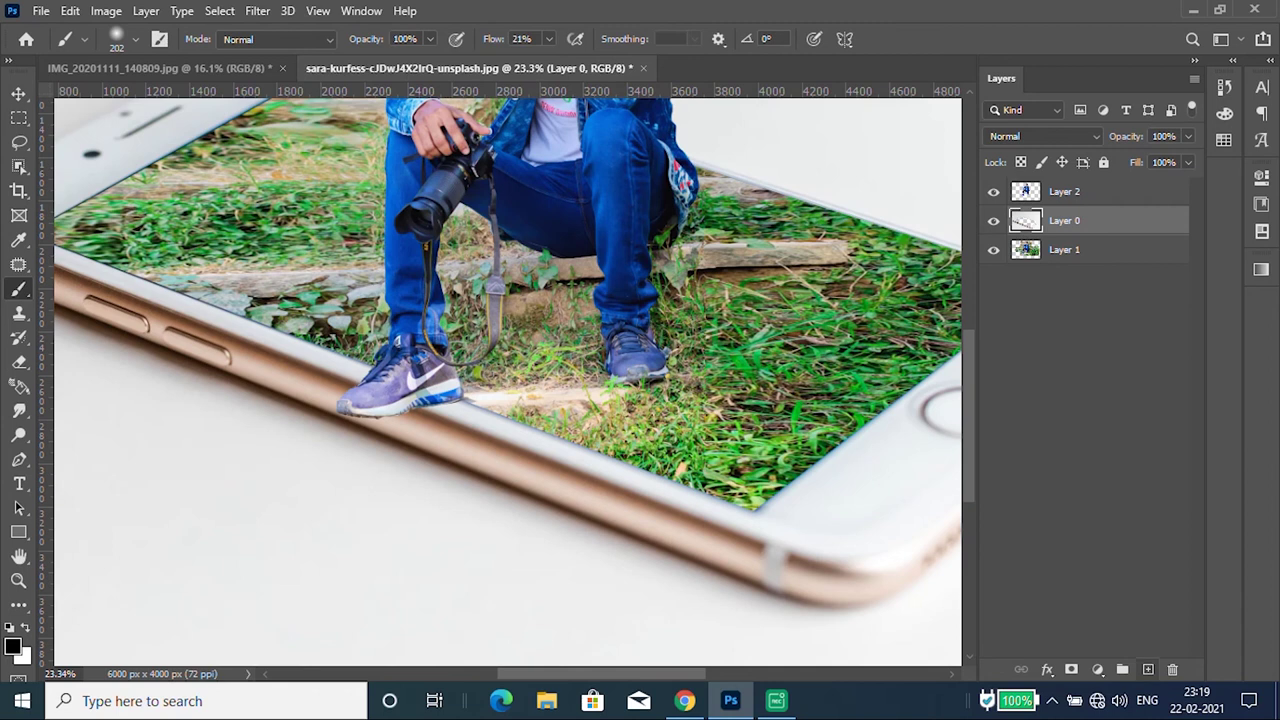
pyautogui.click(1148, 669)
pyautogui.moveTo(444, 422)
pyautogui.mouseDown()
pyautogui.moveTo(410, 422)
pyautogui.moveTo(430, 422)
pyautogui.mouseUp()
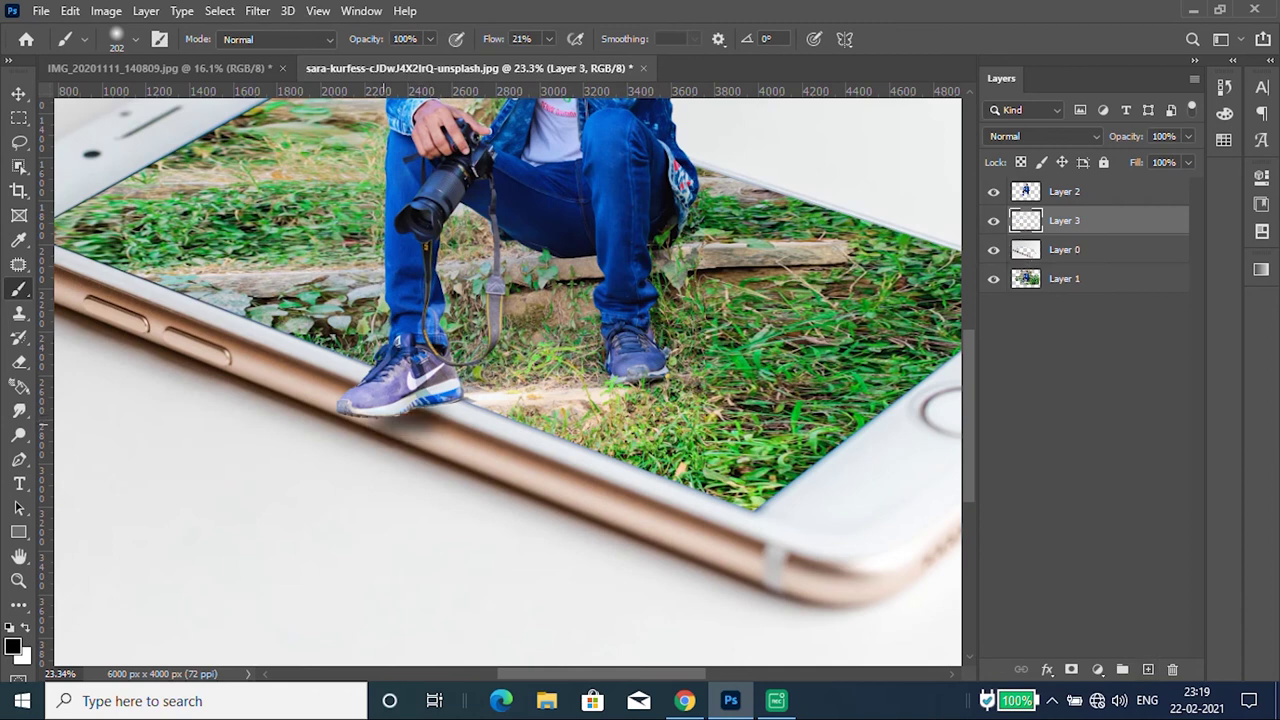
# Step: Enlarge the brush to 354 px and paint darker black strokes under the left shoe on Layer 3
pyautogui.rightClick(452, 360)
pyautogui.moveTo(626, 405); pyautogui.dragTo(641, 405)
pyautogui.press('Return')
pyautogui.moveTo(430, 428); pyautogui.dragTo(350, 430)
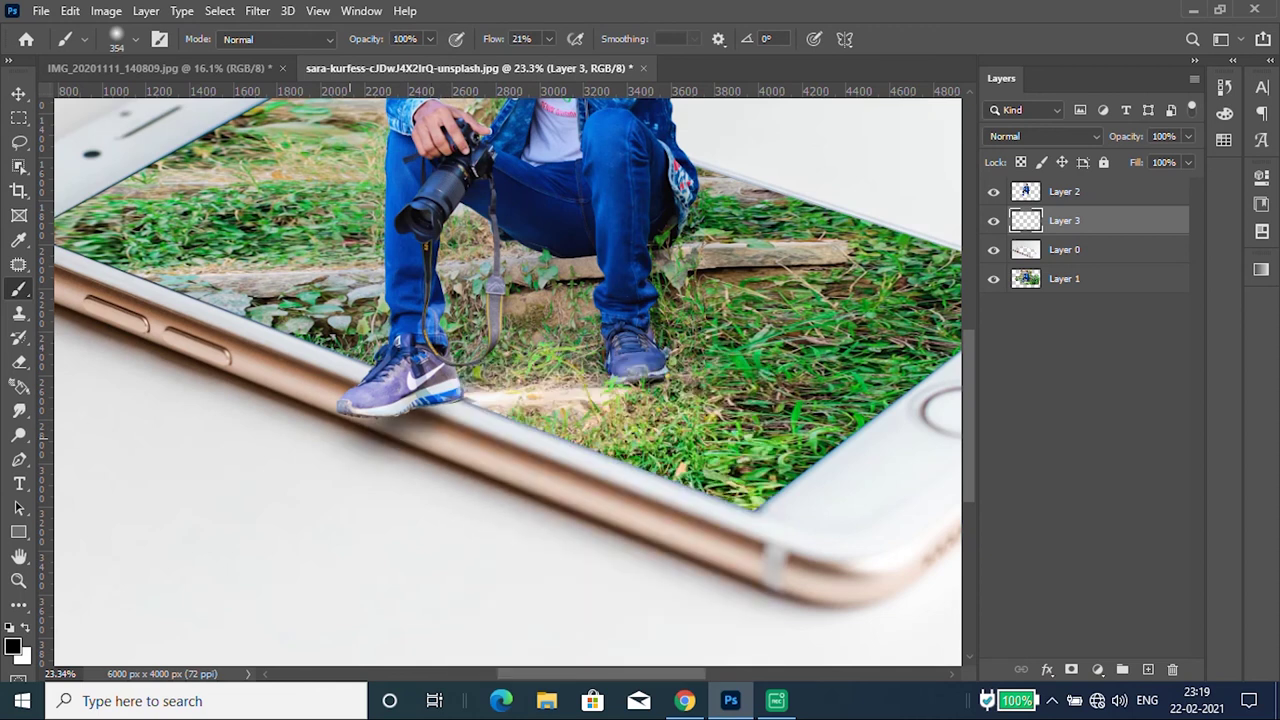
pyautogui.click(450, 402)
pyautogui.moveTo(418, 432)
pyautogui.mouseDown()
pyautogui.moveTo(388, 435)
pyautogui.moveTo(372, 455)
pyautogui.moveTo(332, 446)
pyautogui.mouseUp()
pyautogui.moveTo(440, 430); pyautogui.dragTo(390, 460)
pyautogui.scroll(-4, 477, 525)
pyautogui.scroll(-1, 620, 400)
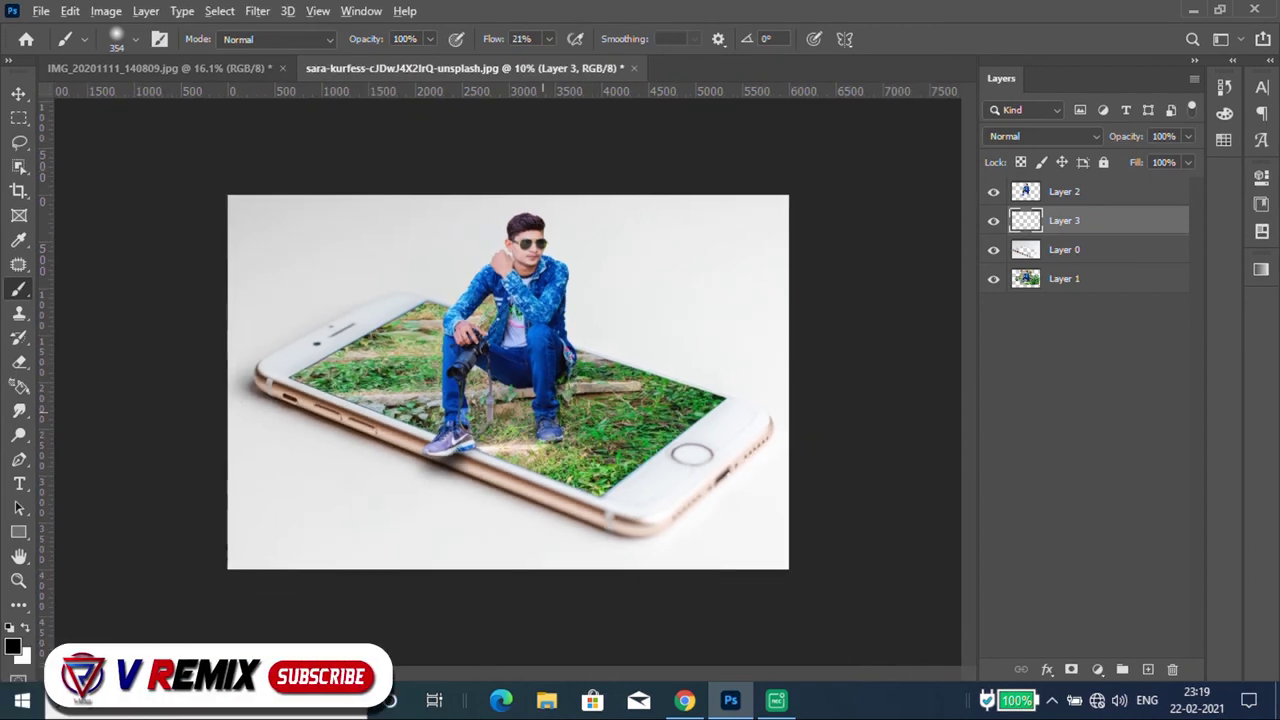
pyautogui.scroll(2, 465, 432)
pyautogui.scroll(2, 465, 432)
pyautogui.scroll(1, 398, 508)
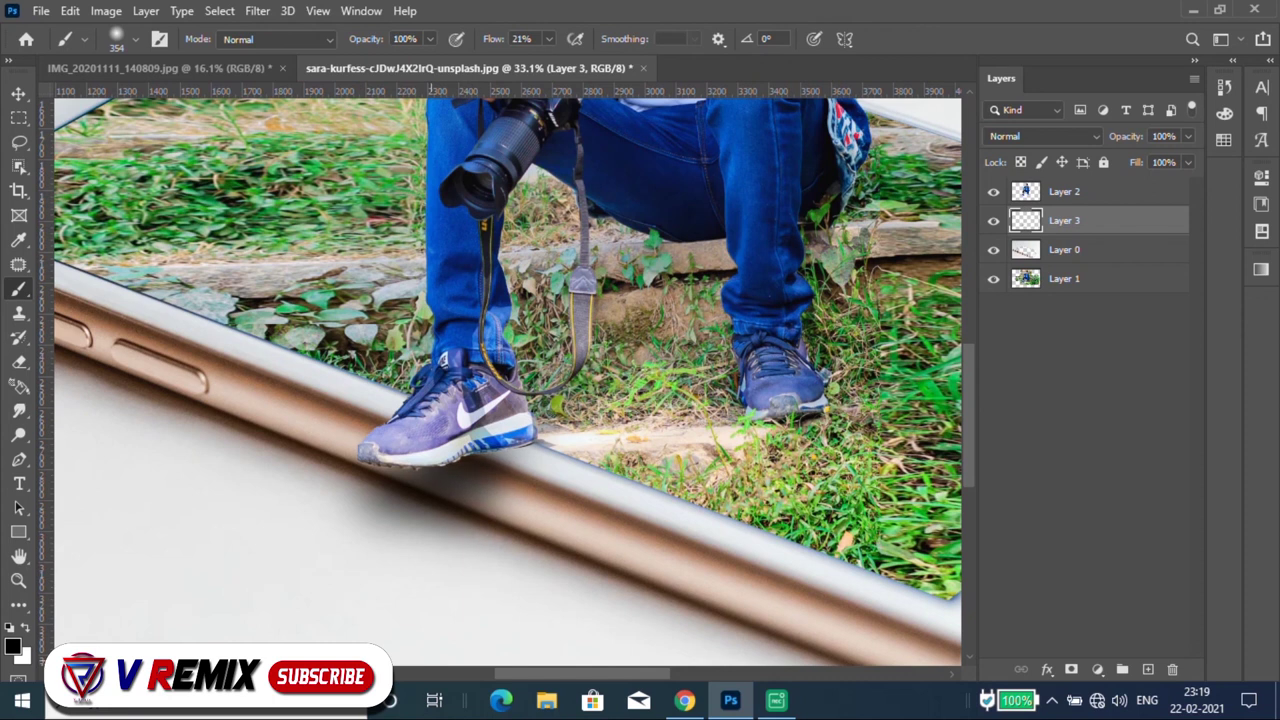
pyautogui.scroll(-1, 408, 488)
pyautogui.scroll(-1, 408, 488)
pyautogui.scroll(-1, 507, 377)
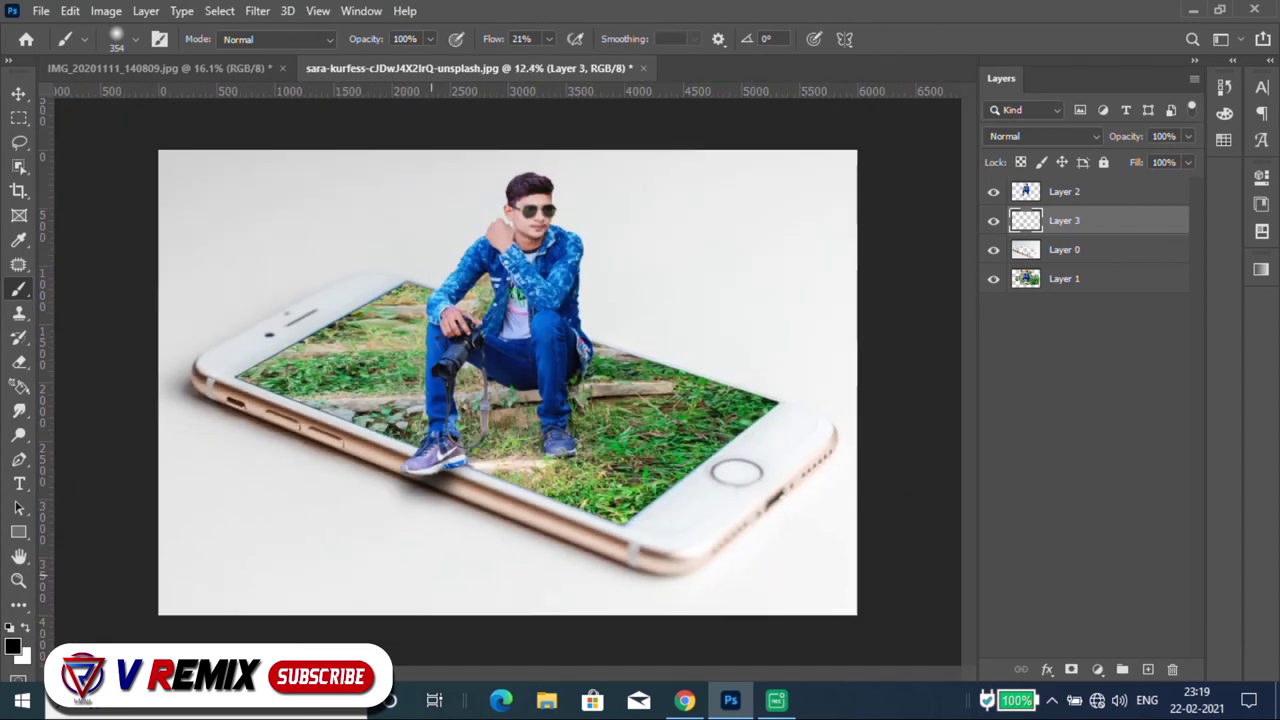
pyautogui.scroll(2, 488, 430)
pyautogui.scroll(1, 430, 470)
pyautogui.scroll(1, 435, 465)
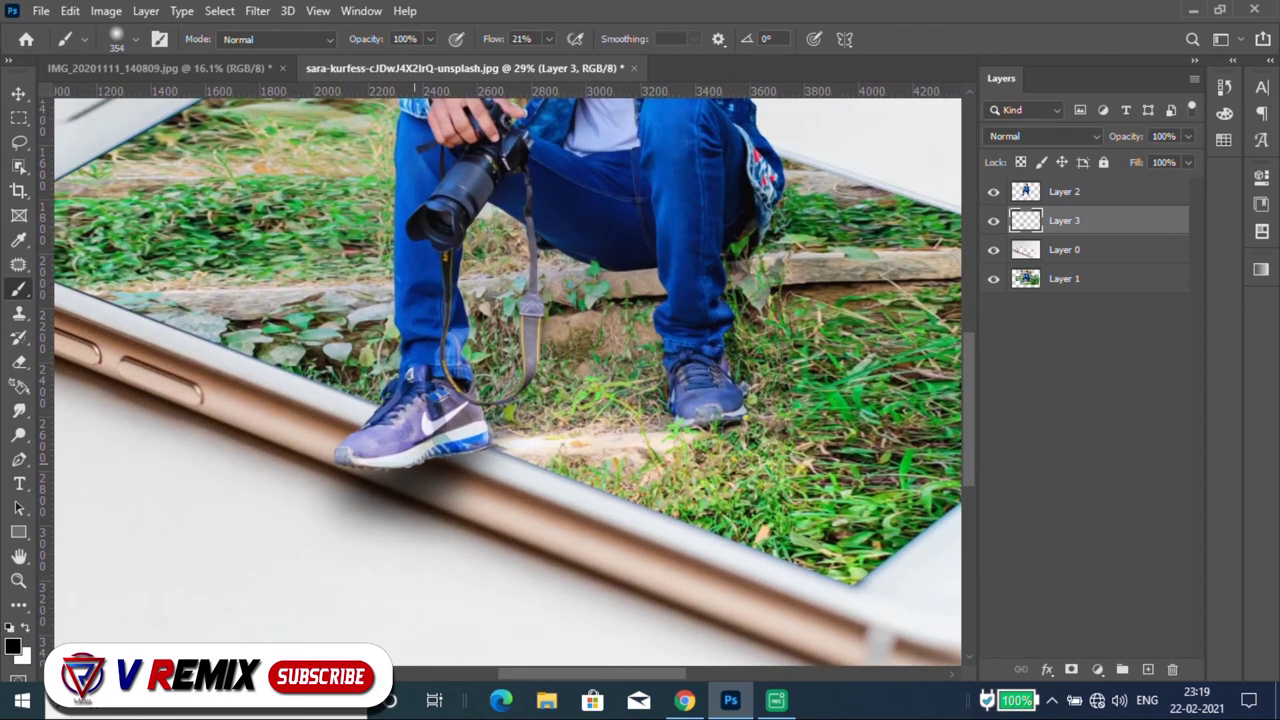
pyautogui.scroll(-1, 470, 525)
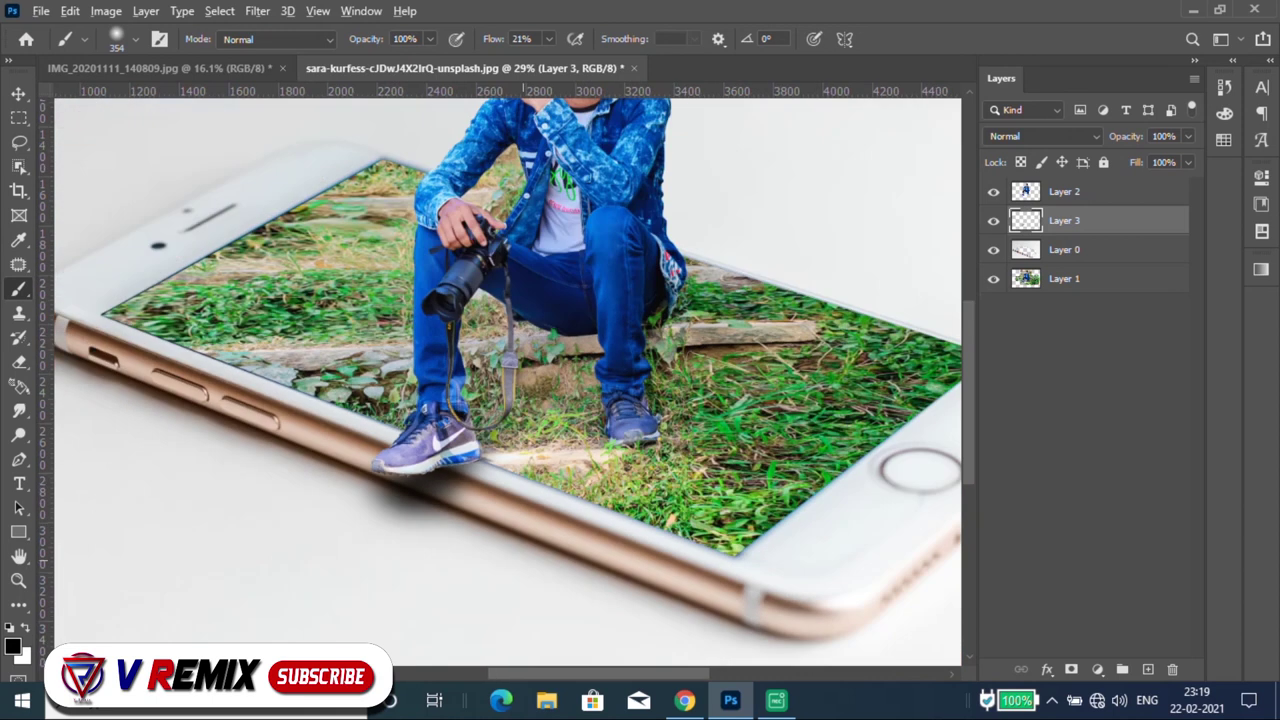
pyautogui.scroll(-1, 470, 525)
pyautogui.scroll(-2, 470, 525)
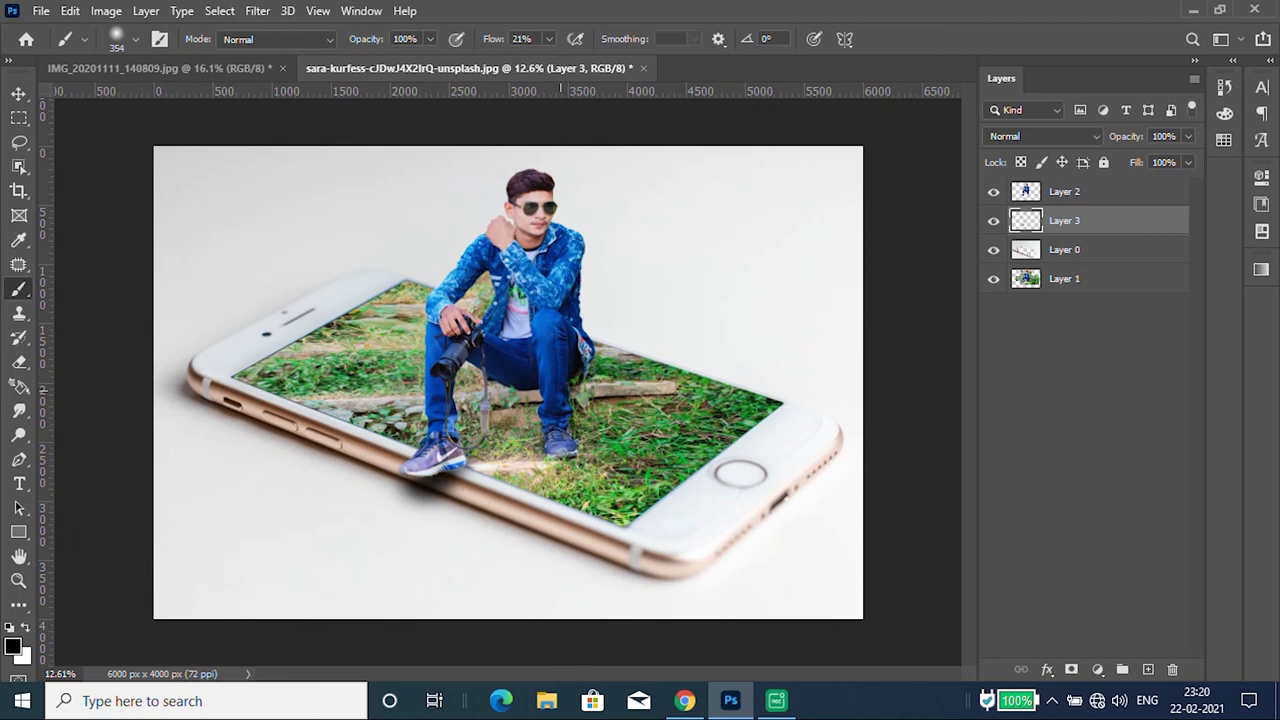
pyautogui.click(776, 700)
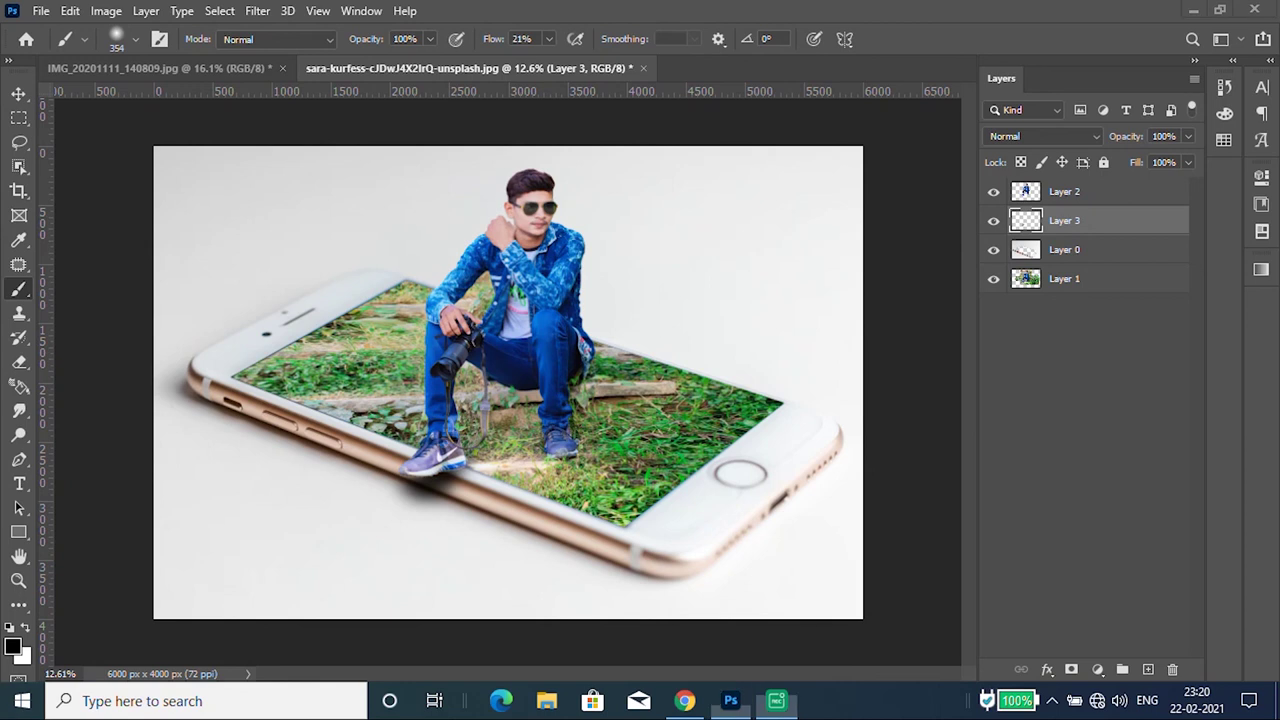